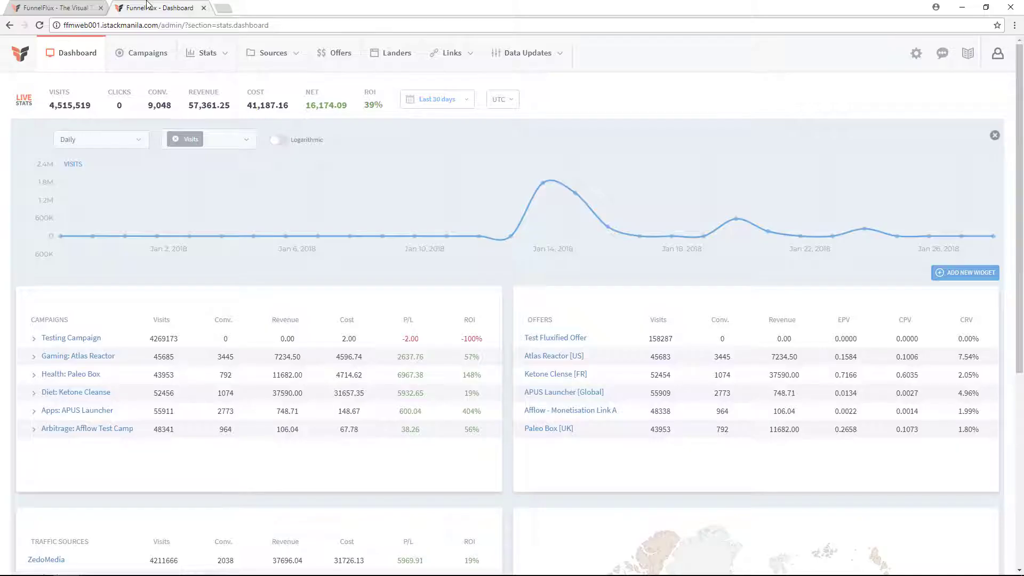
Switch to the FunnelFlux dashboard showing 4,515,519 visits, 9,048 conversions and 39% ROI.
click(149, 7)
mouse_move(253, 71)
Scroll the dashboard and browse the Stats, Sources, Links and Data Updates menus.
scroll(639, 384, down, 5)
scroll(643, 368, up, 5)
mouse_move(215, 58)
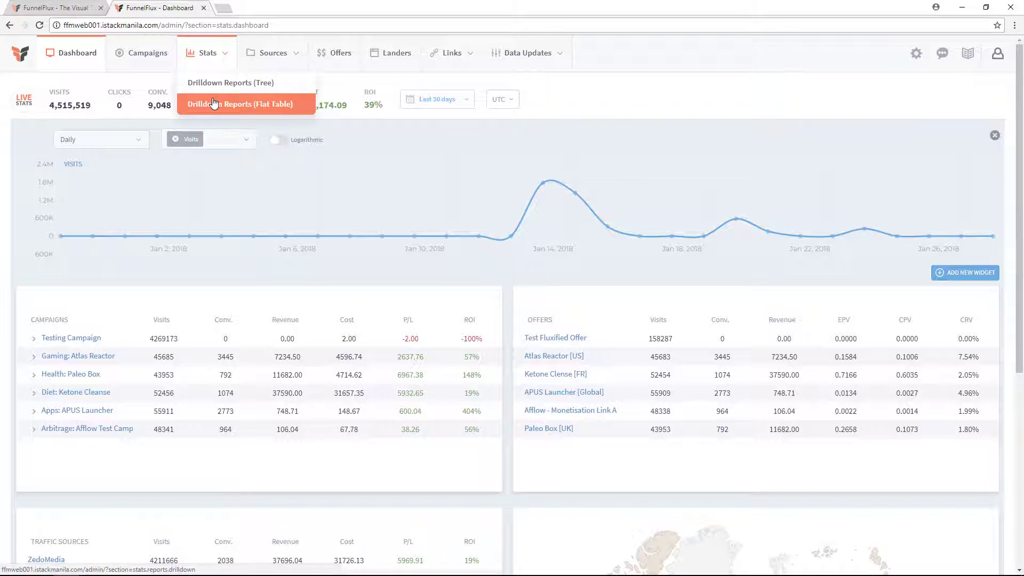
mouse_move(281, 52)
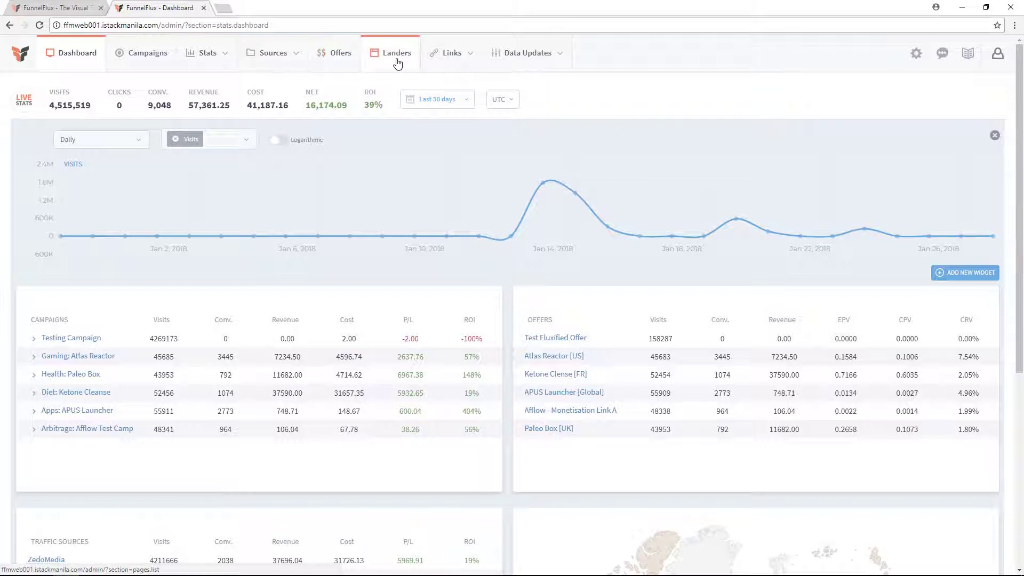
mouse_move(453, 57)
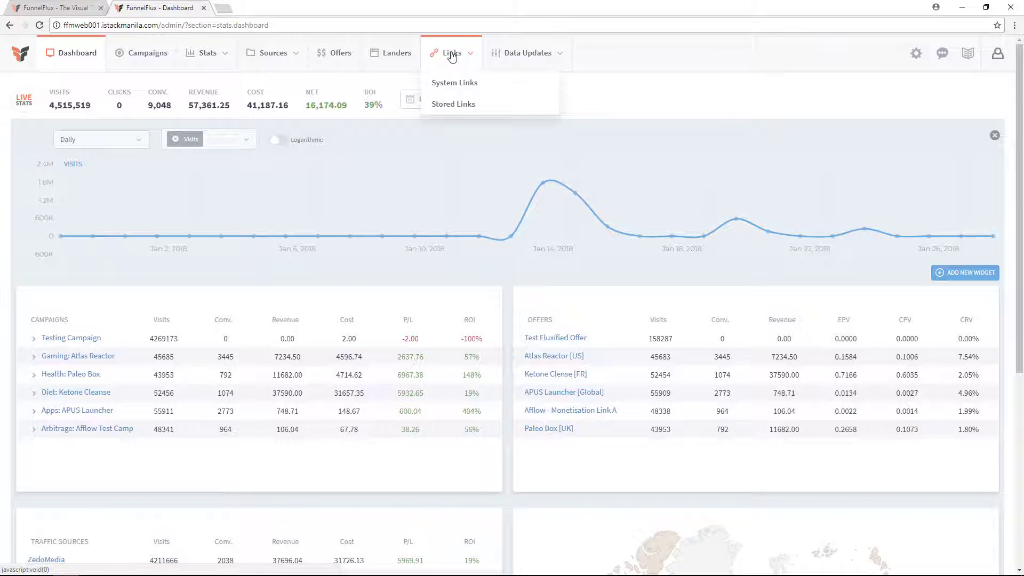
mouse_move(530, 57)
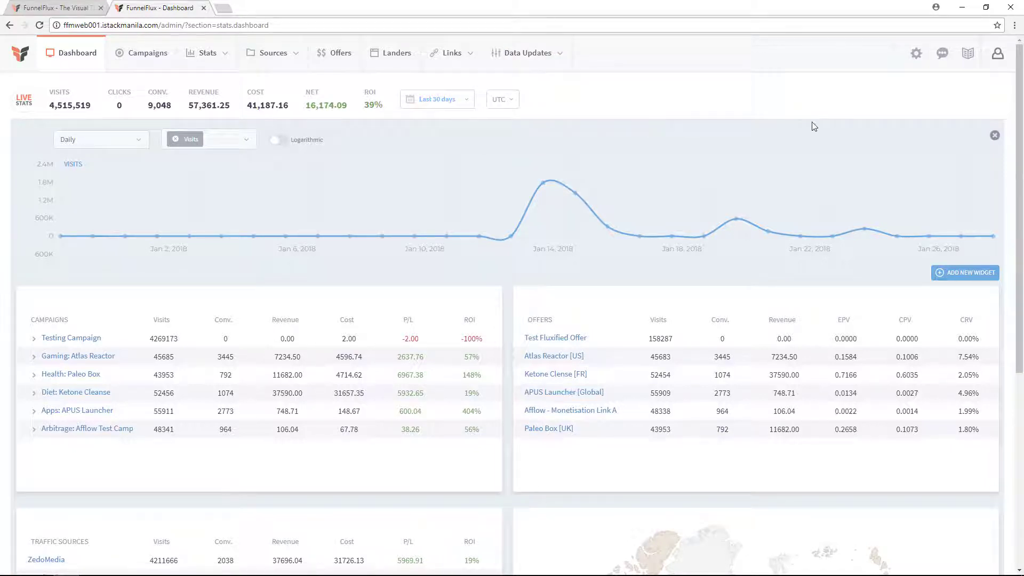
Open the user management page from the user menu.
mouse_move(998, 54)
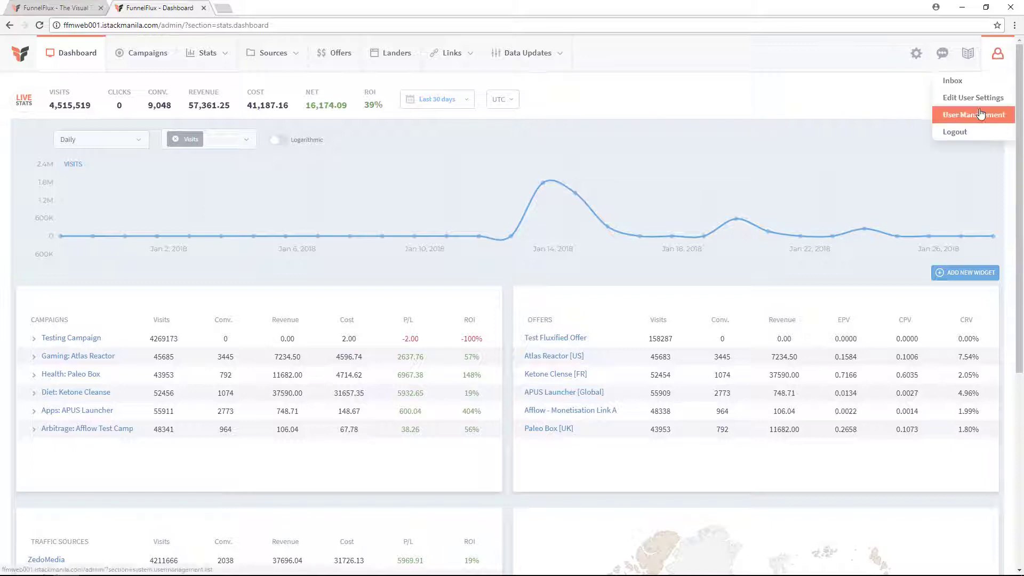
click(1000, 122)
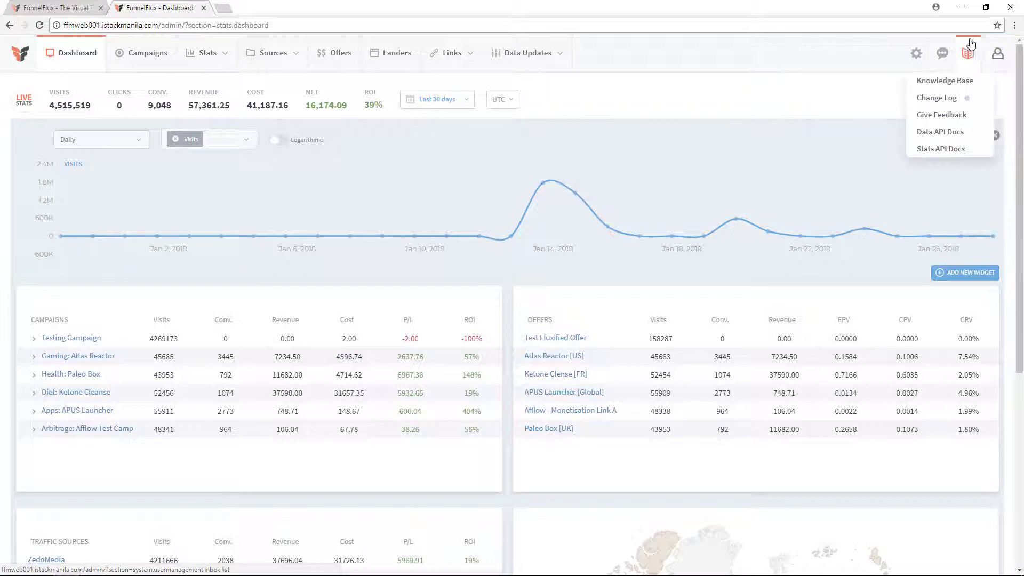
mouse_move(915, 58)
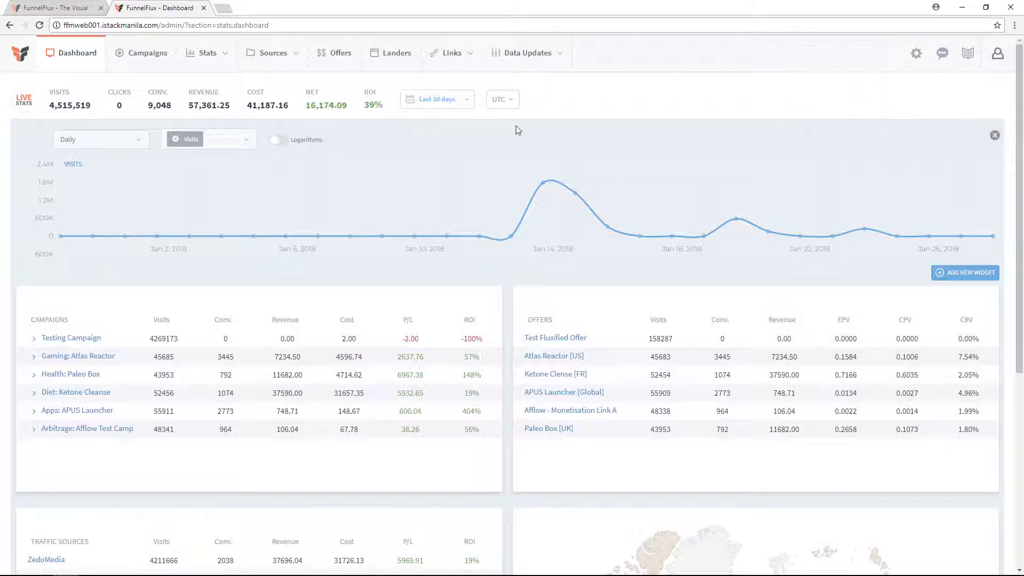
In Campaigns, expand all and edit the Gaming: Atlas Reactor Initial Funnel.
click(140, 68)
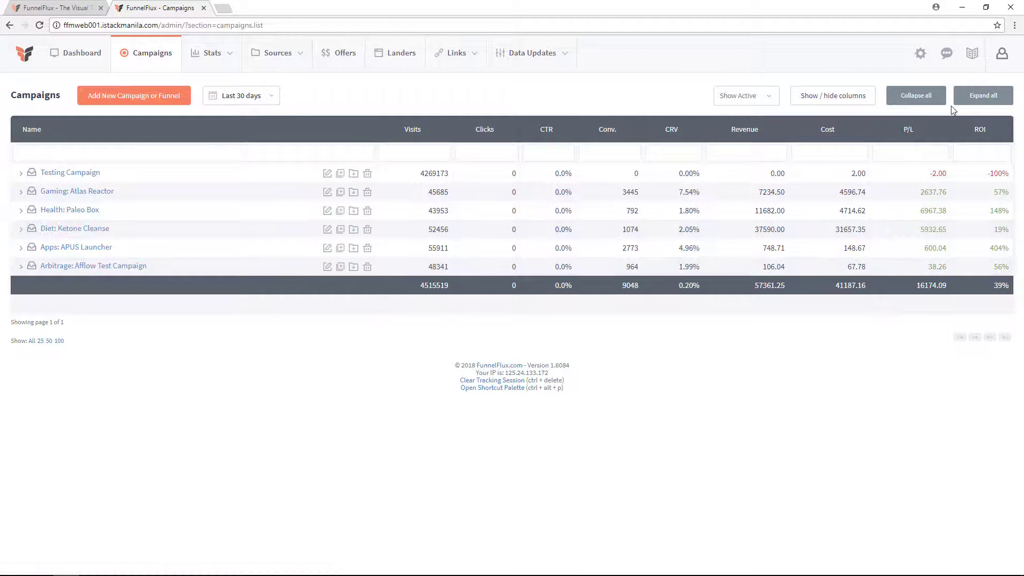
click(975, 103)
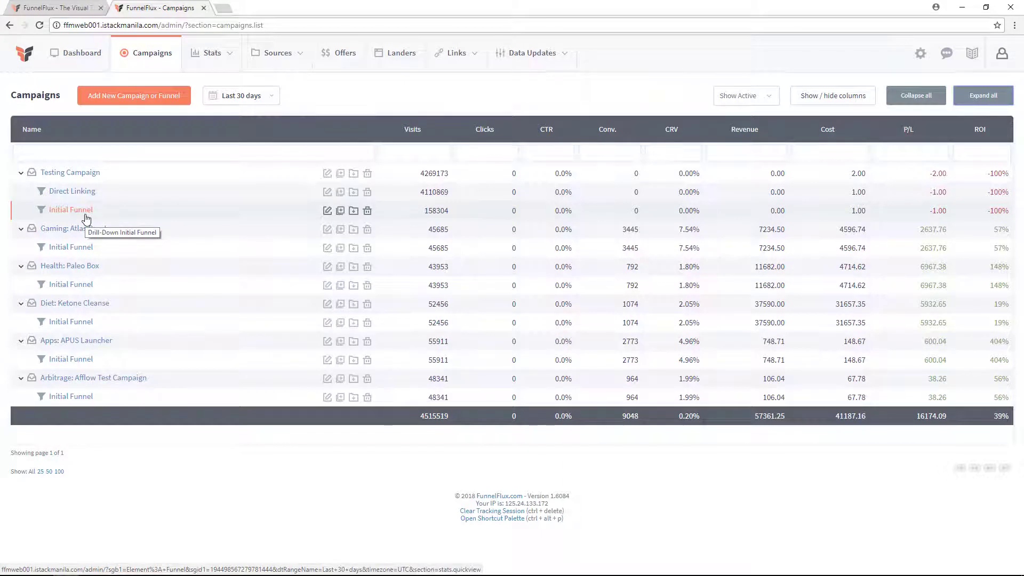
click(327, 249)
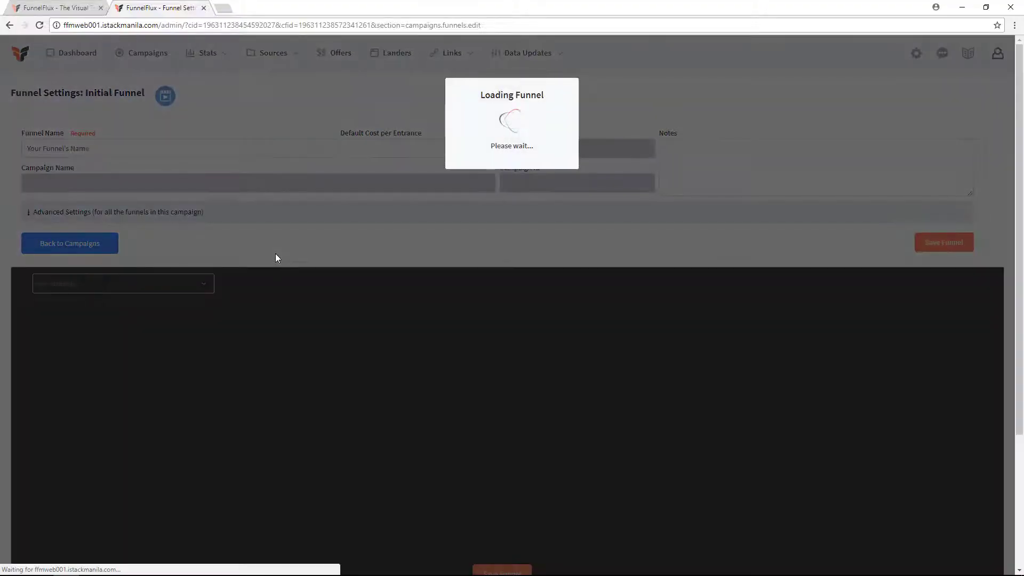
Reposition the AFFLOW, APUS LAUNCHER and KETONE CLENSE offer nodes beneath the three test landers.
scroll(376, 245, down, 4)
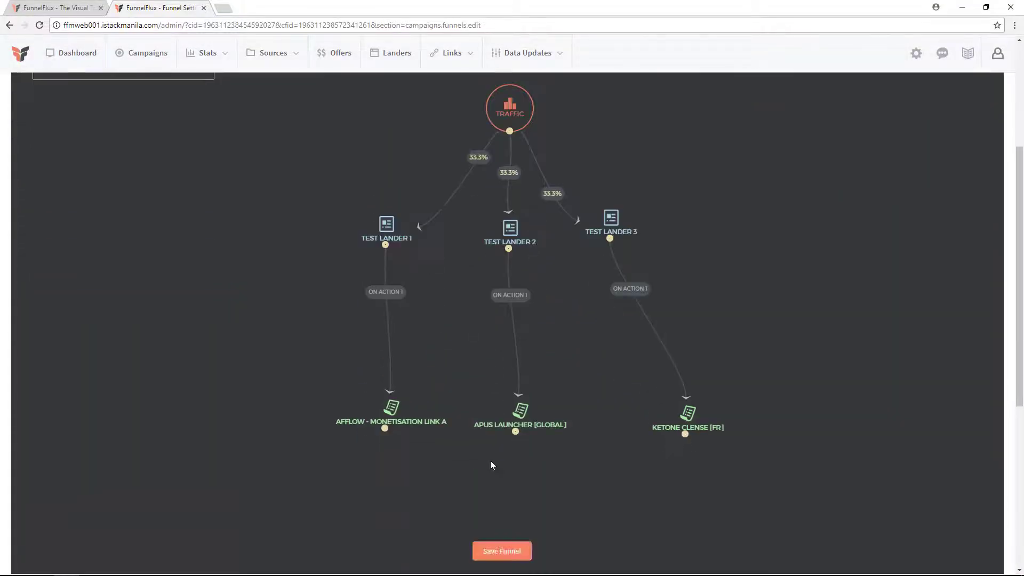
drag(395, 400, 374, 363)
drag(541, 401, 534, 348)
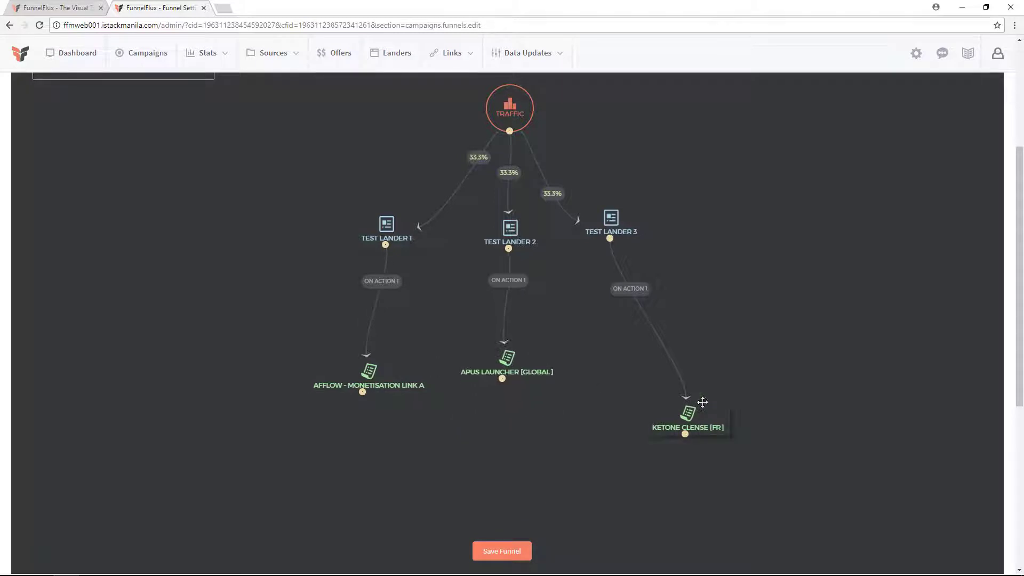
drag(703, 403, 715, 349)
drag(370, 369, 313, 355)
drag(509, 358, 520, 349)
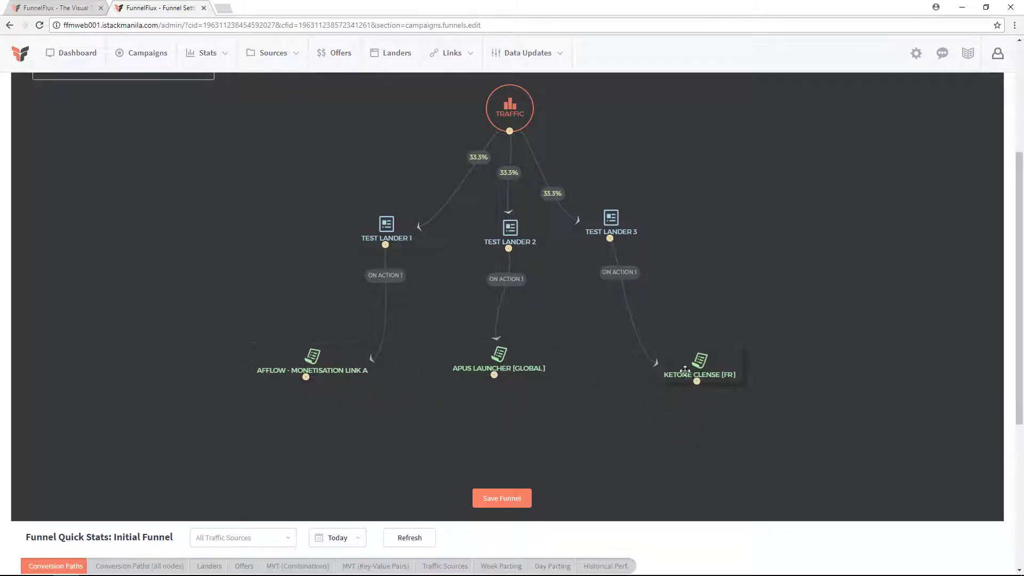
drag(685, 371, 649, 372)
scroll(751, 273, up, 1)
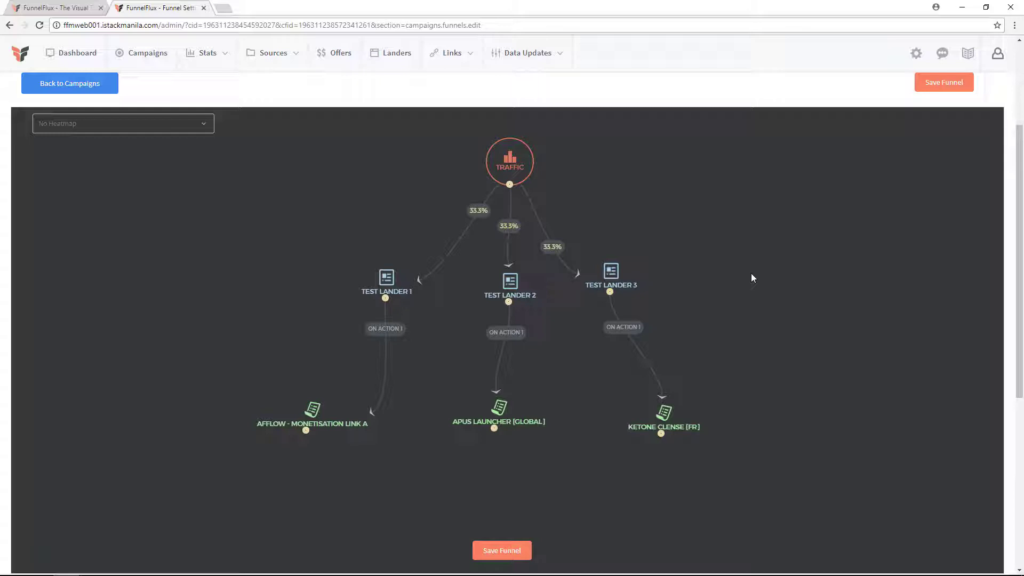
Delete the three offer nodes and Test Landers 1, 2 and 3, leaving only TRAFFIC.
right_click(307, 424)
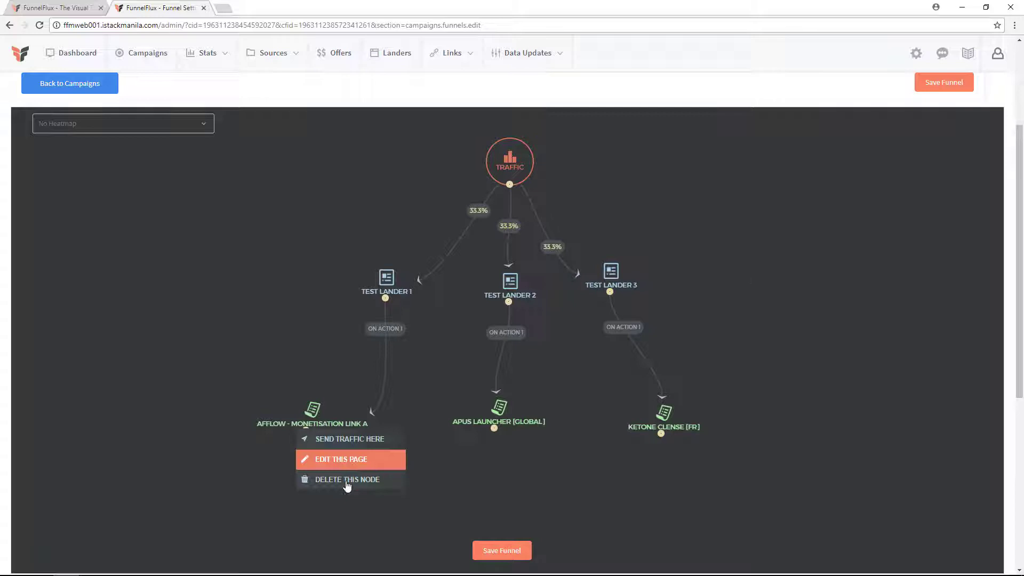
click(344, 478)
right_click(489, 427)
click(512, 475)
right_click(664, 427)
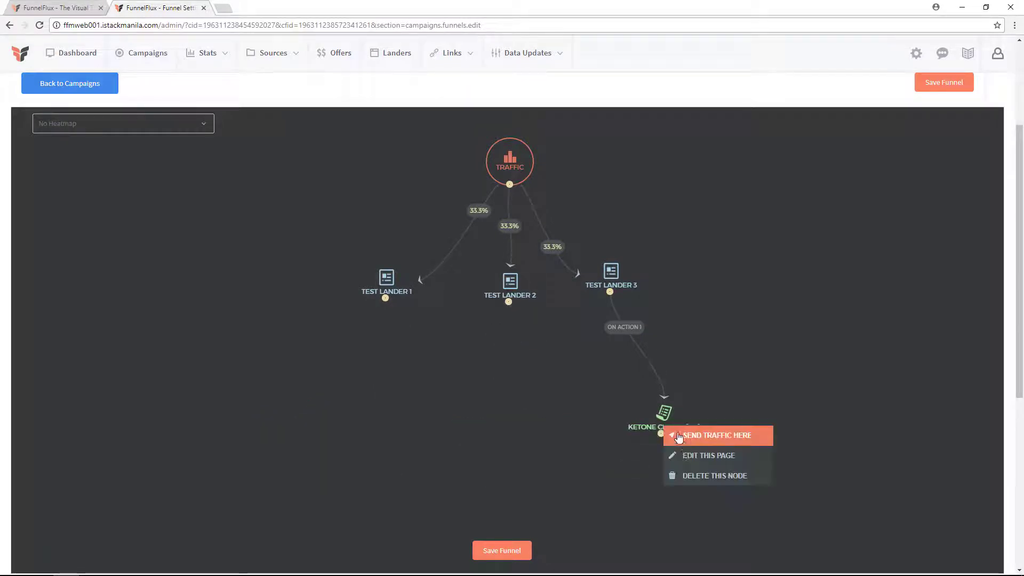
click(686, 477)
right_click(612, 275)
click(640, 324)
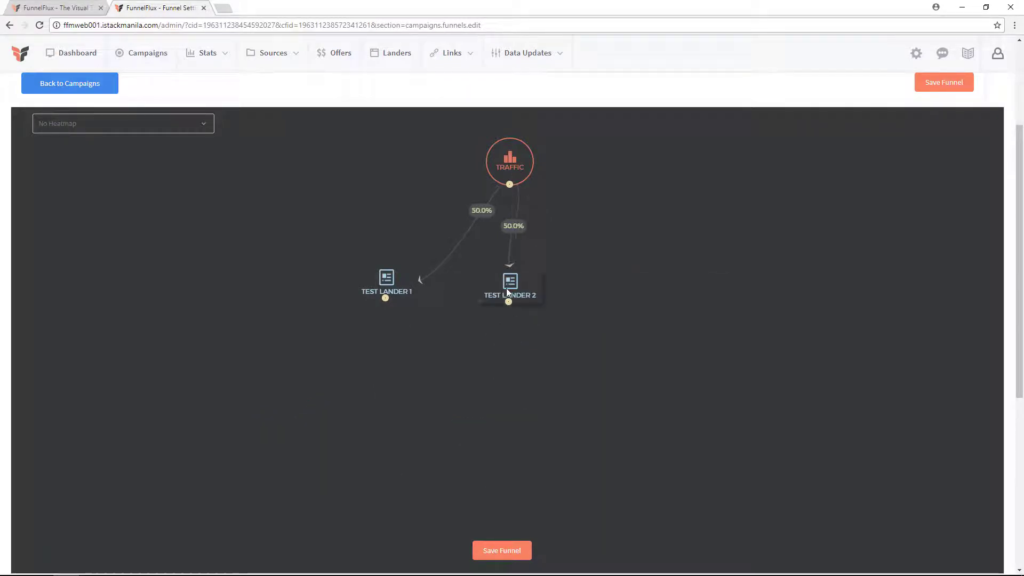
right_click(507, 288)
click(539, 341)
right_click(387, 279)
click(422, 324)
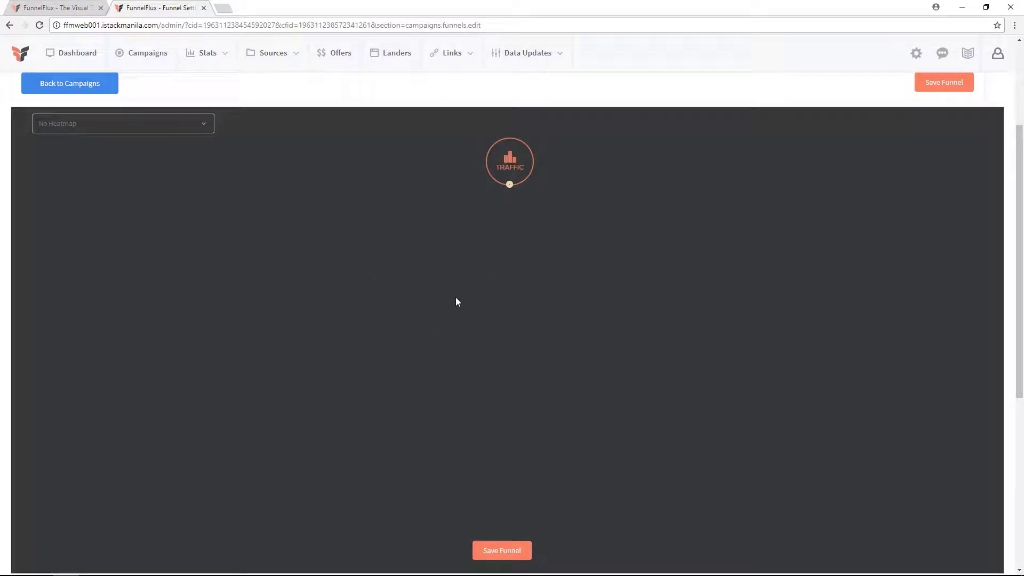
Add a rotator node below TRAFFIC and link it at 100.0%.
click(512, 157)
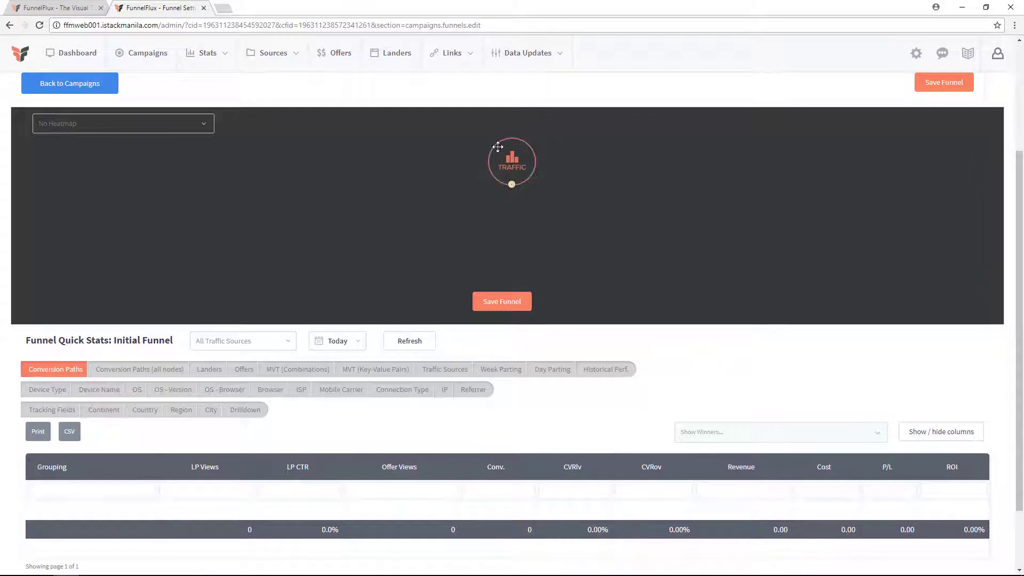
drag(511, 184, 514, 229)
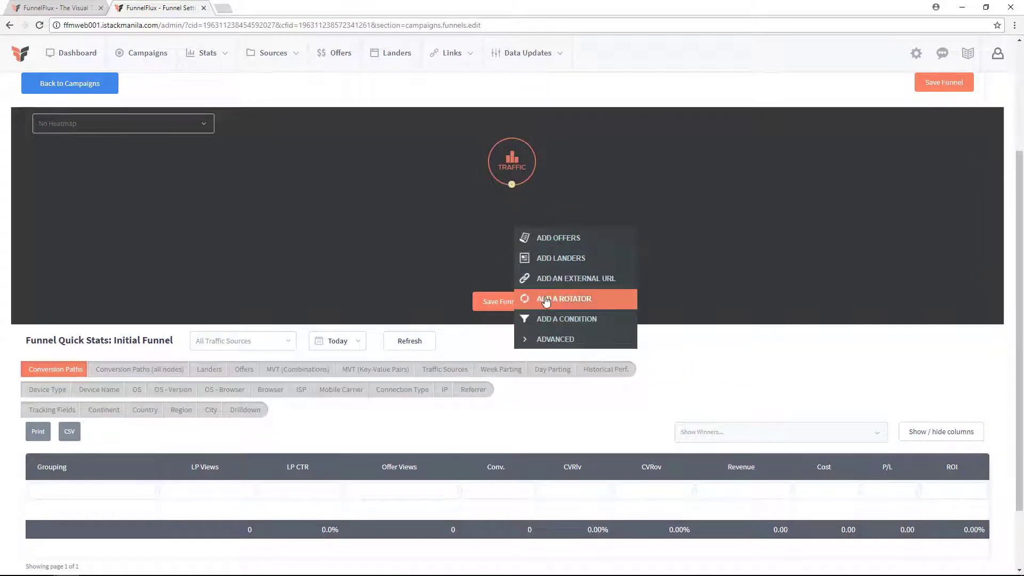
click(613, 299)
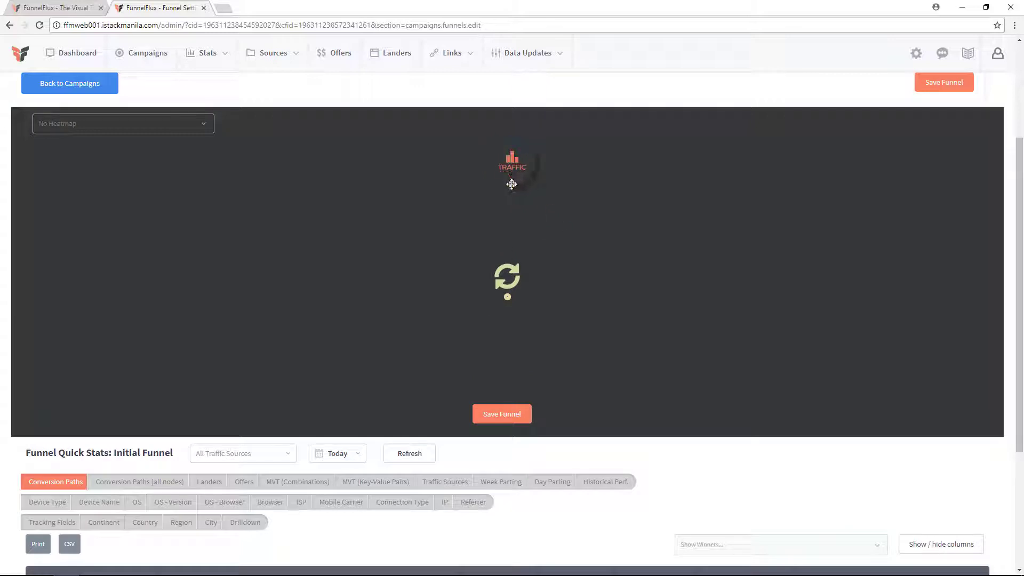
drag(511, 184, 507, 279)
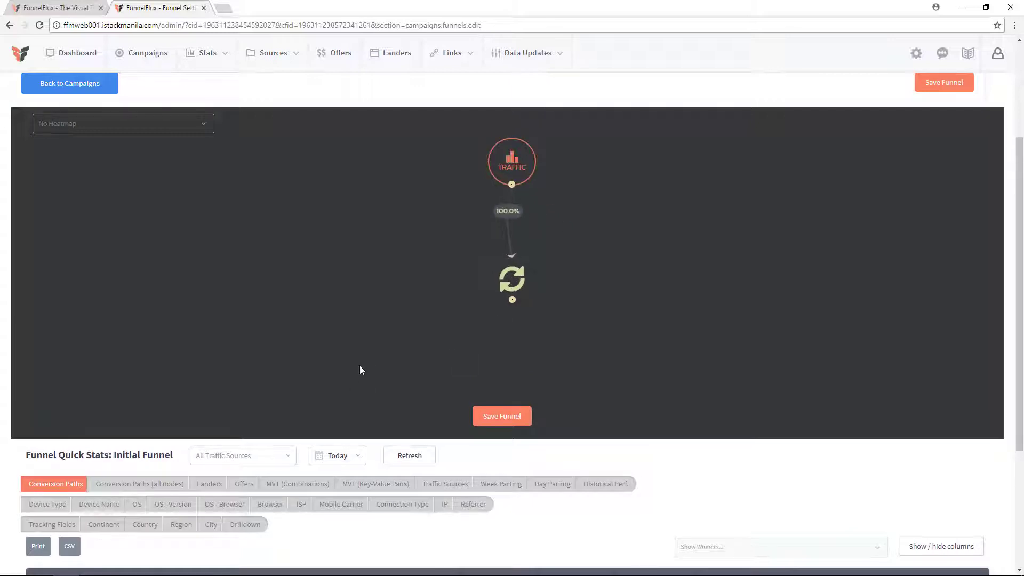
Add a landers node containing Test Lander 1, 2 and 3.
right_click(507, 346)
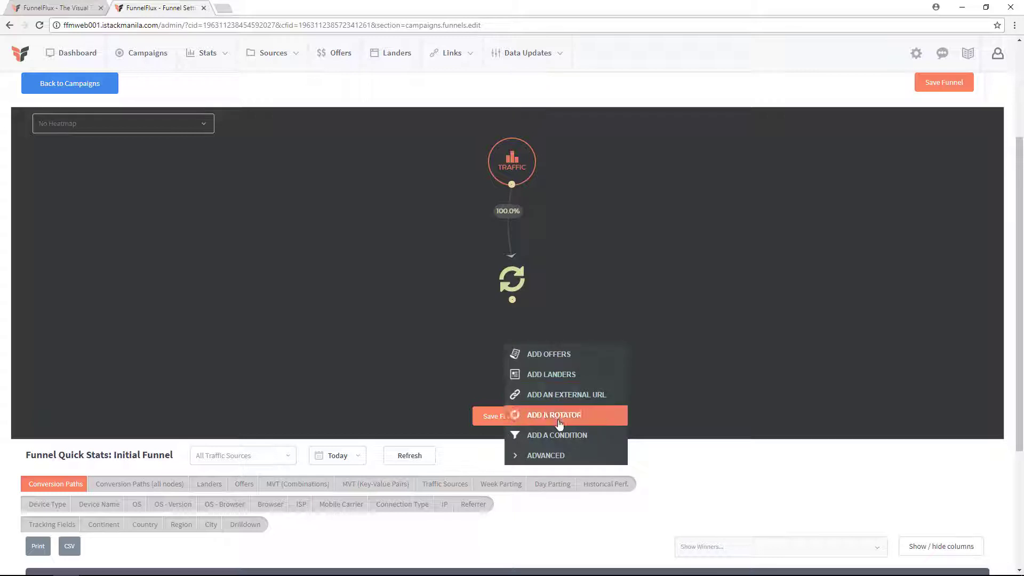
click(500, 313)
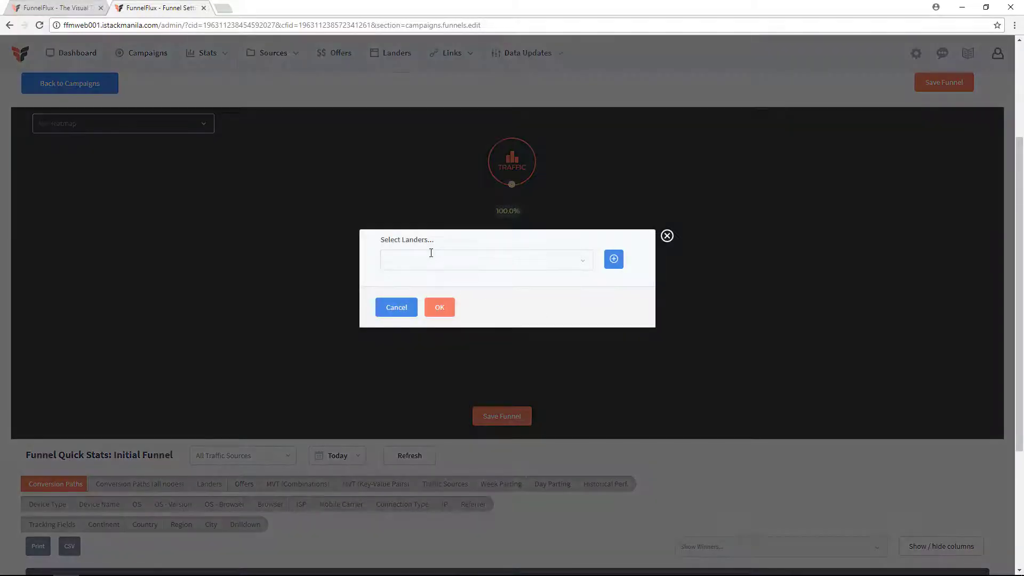
click(431, 253)
click(440, 280)
click(473, 281)
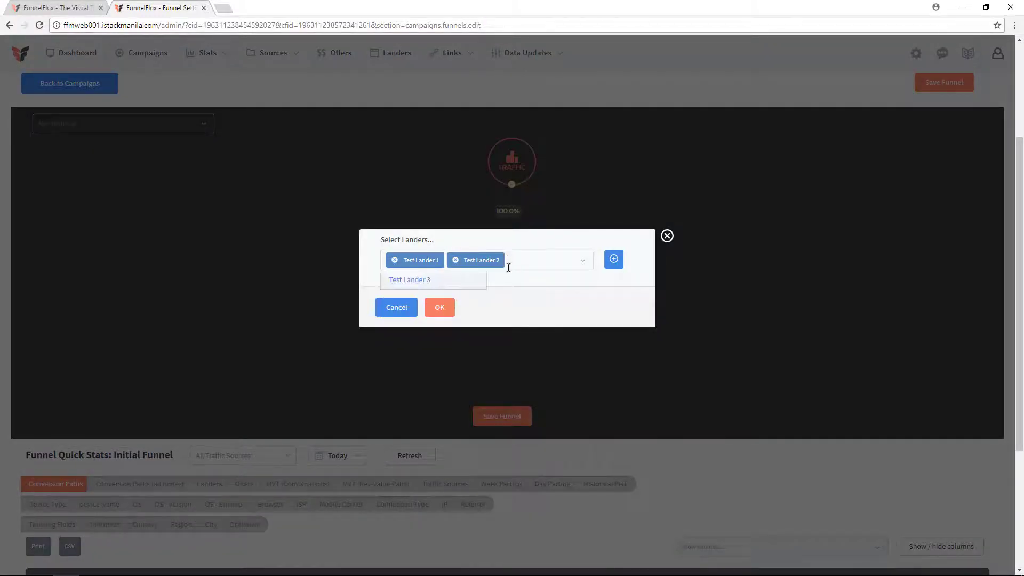
click(459, 280)
click(447, 310)
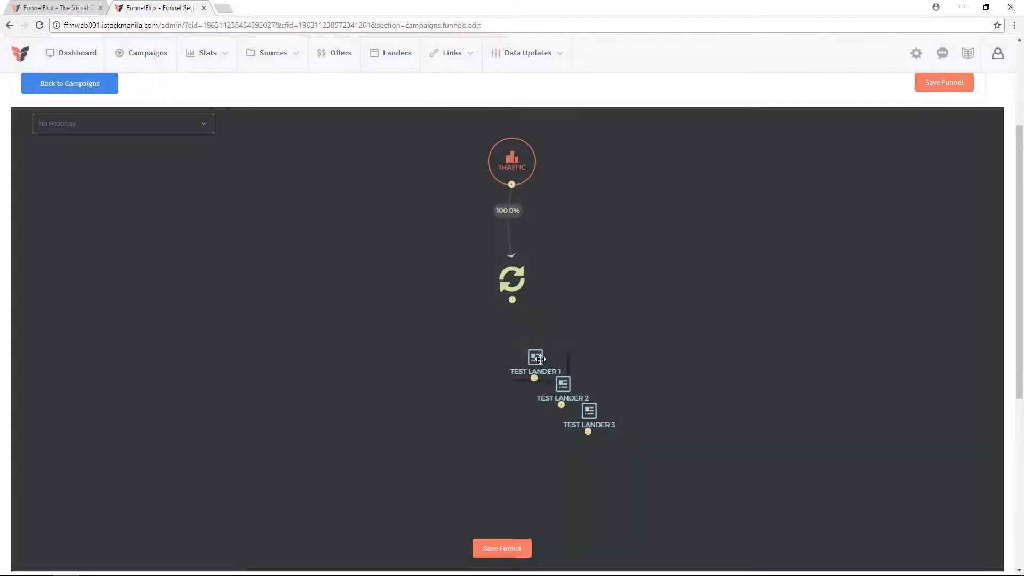
Spread the three landers in a row and connect the rotator to each at 33.3%.
drag(540, 359, 393, 376)
drag(563, 384, 508, 386)
drag(612, 422, 686, 391)
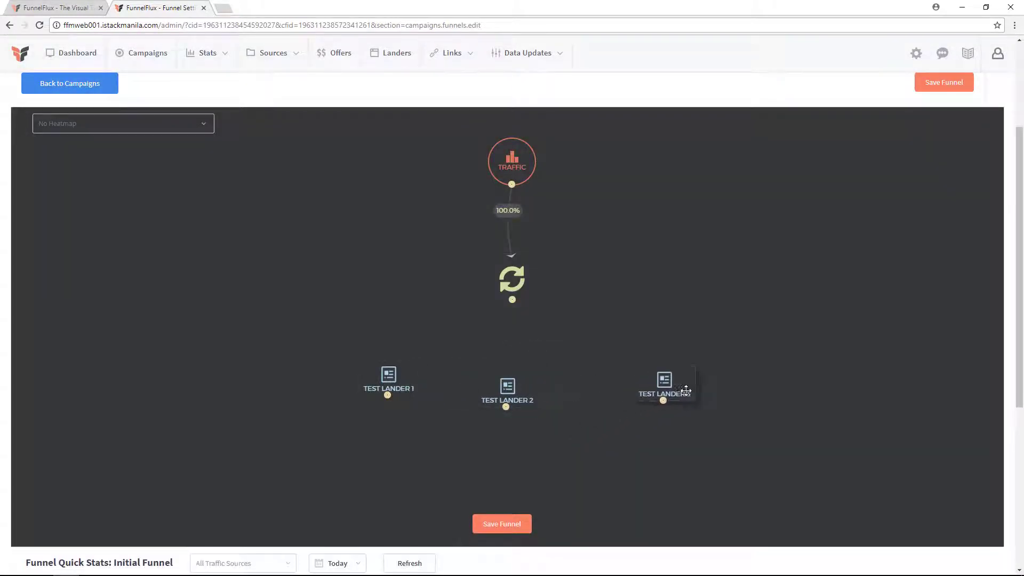
drag(512, 301, 422, 376)
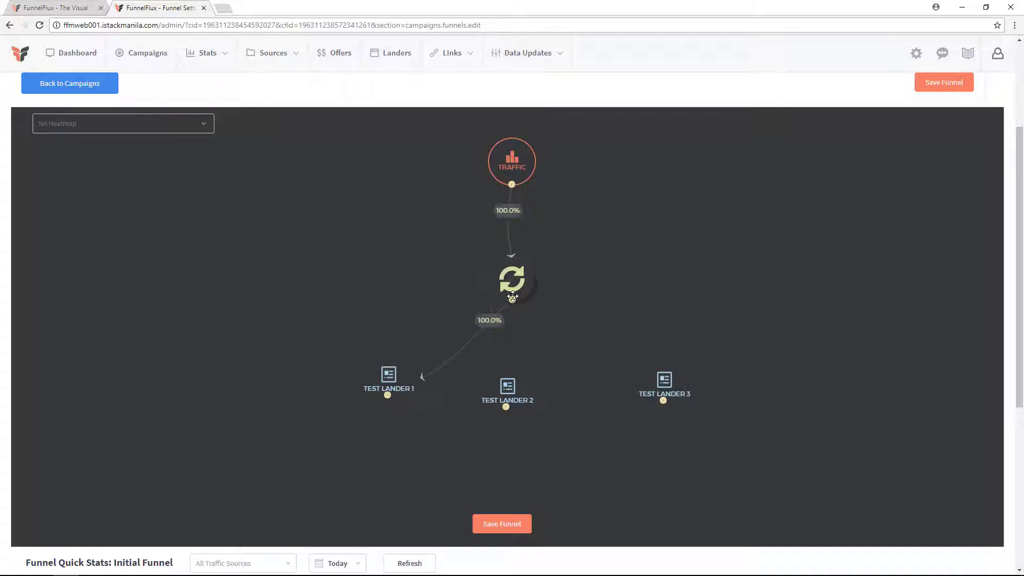
drag(512, 300, 664, 380)
drag(405, 374, 332, 372)
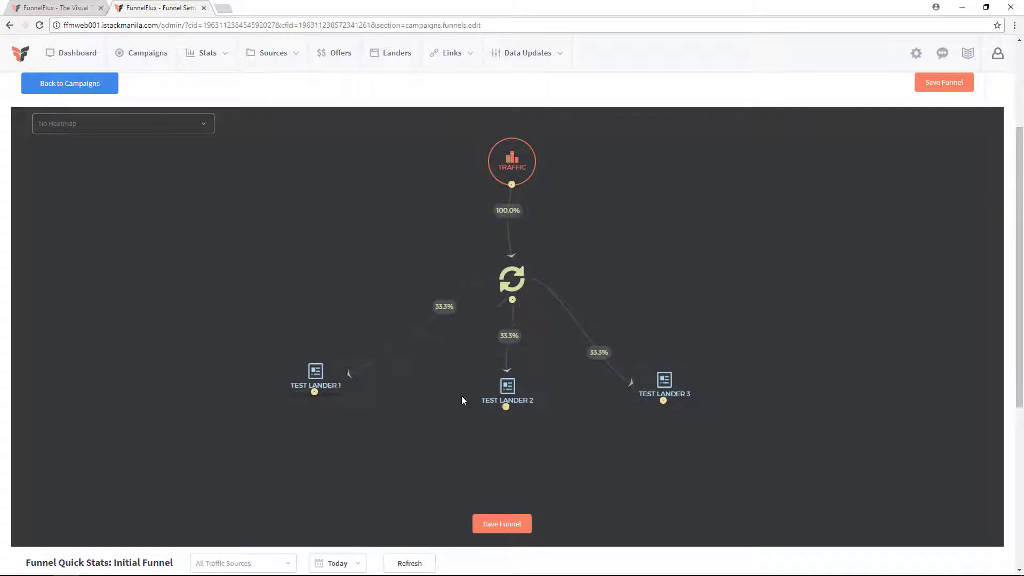
drag(514, 397, 510, 404)
drag(665, 396, 681, 379)
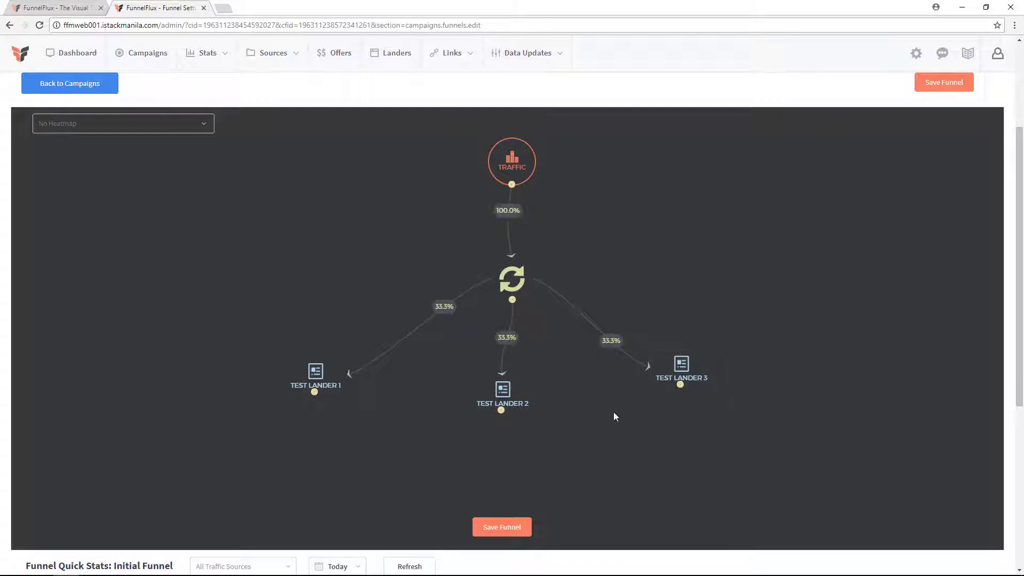
Reweight the rotator branches: Test Lander 3 up to 64.0%, Test Lander 2 down to 6.0%.
click(611, 340)
drag(485, 265, 523, 263)
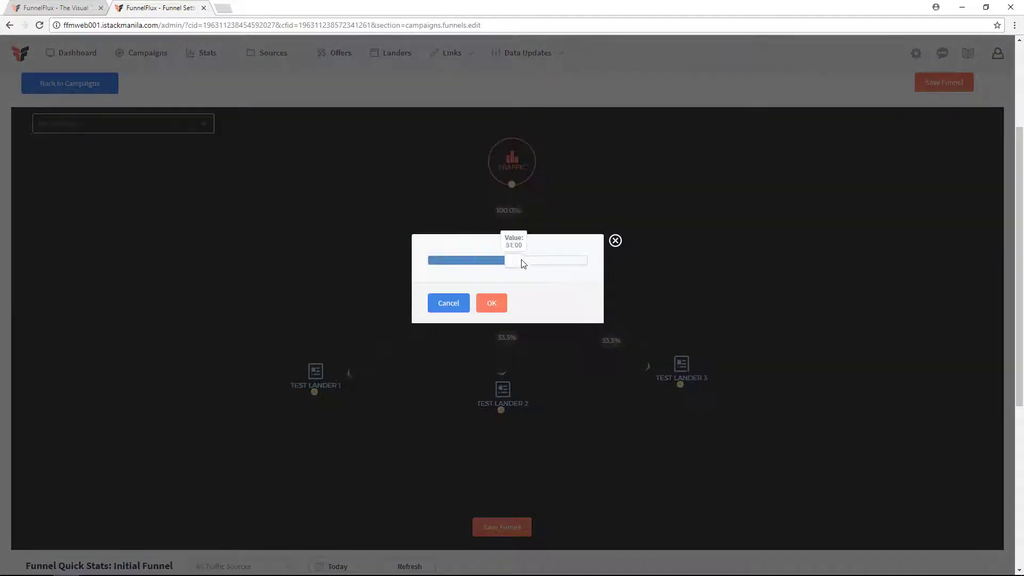
click(492, 303)
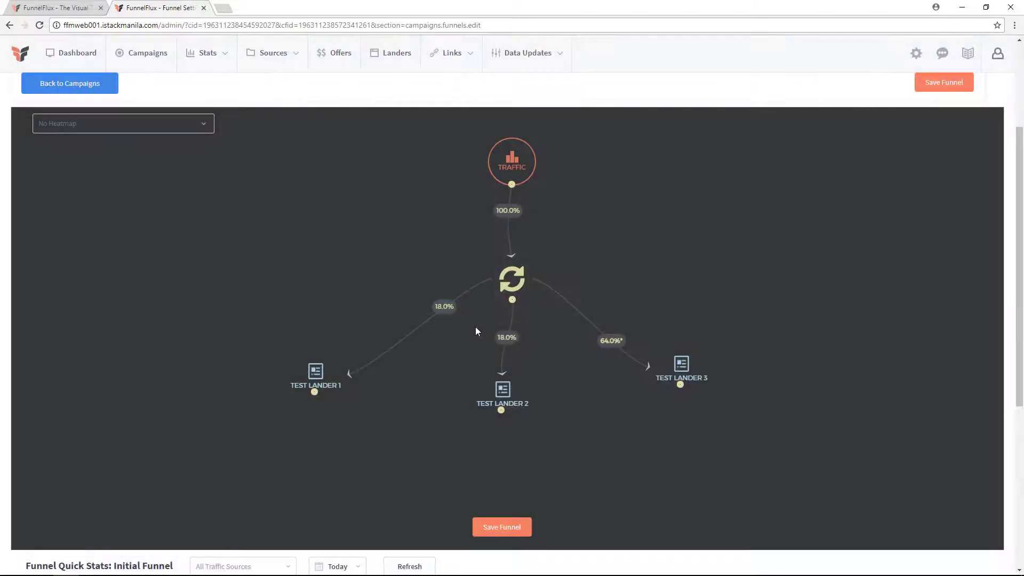
click(507, 340)
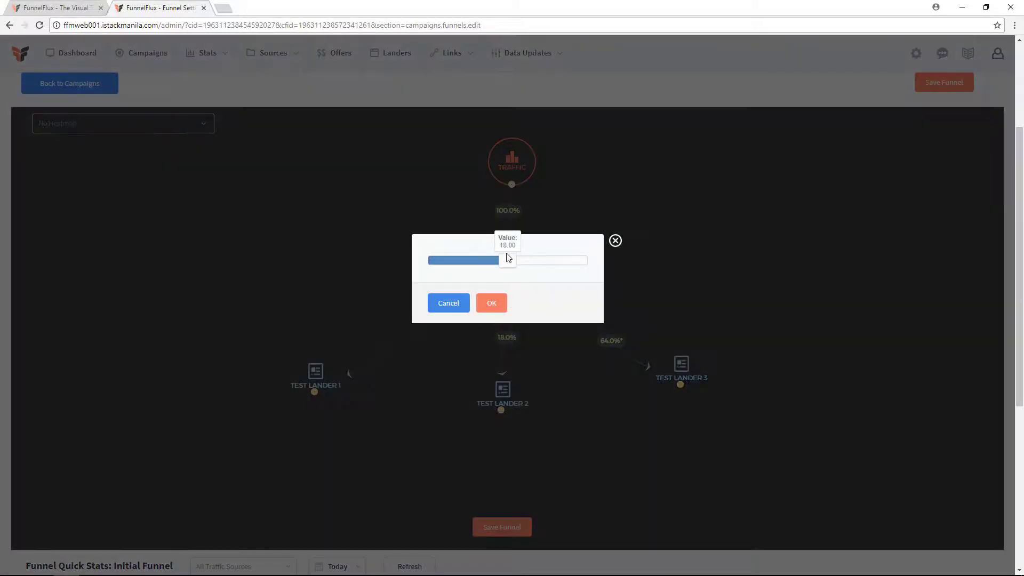
drag(508, 258, 452, 260)
click(491, 303)
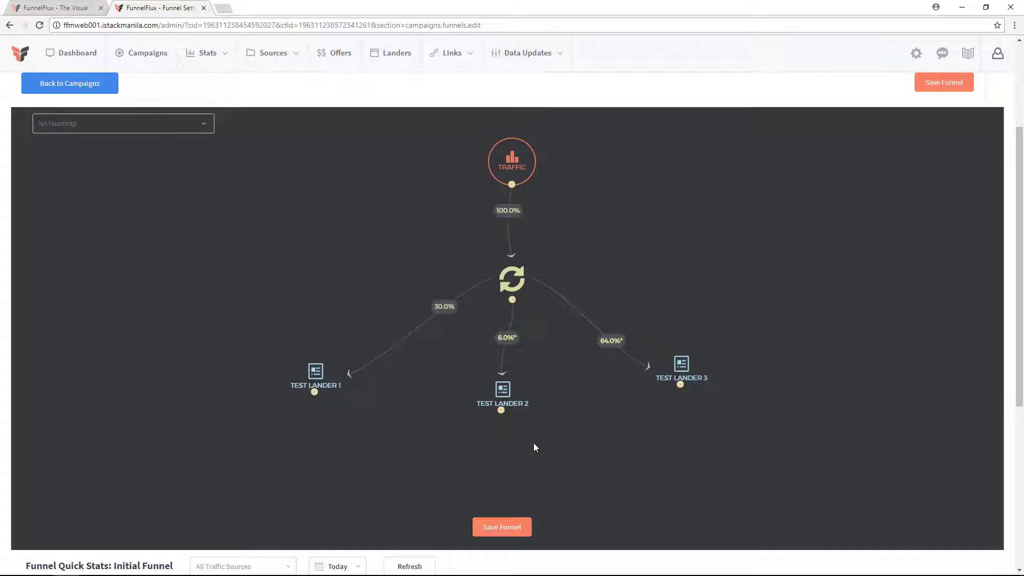
Add Ketone Clense [FR], APUS Launcher [Global] and Paleo Box [UK] offer nodes to the canvas.
scroll(535, 445, down, 2)
right_click(505, 337)
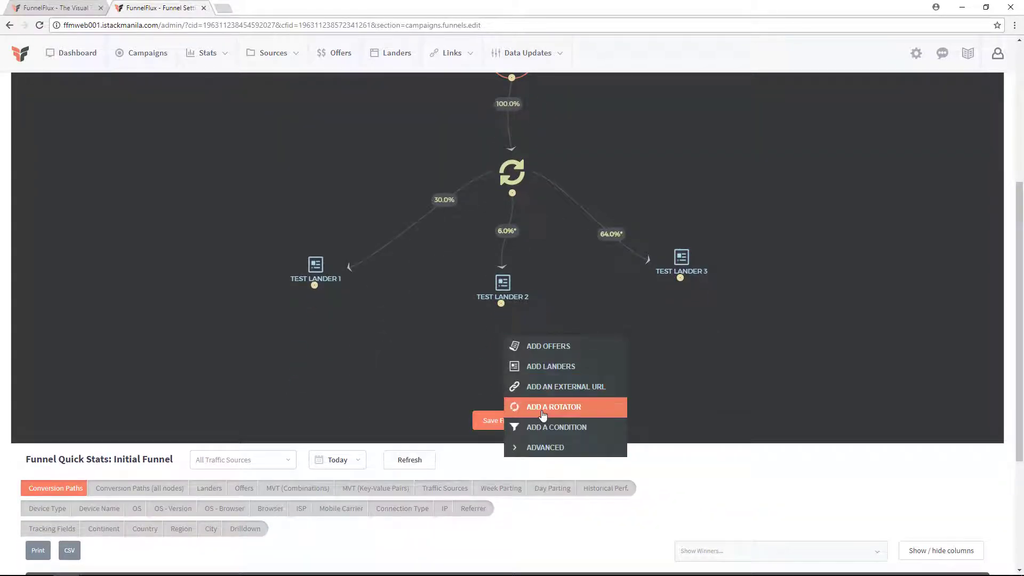
click(570, 355)
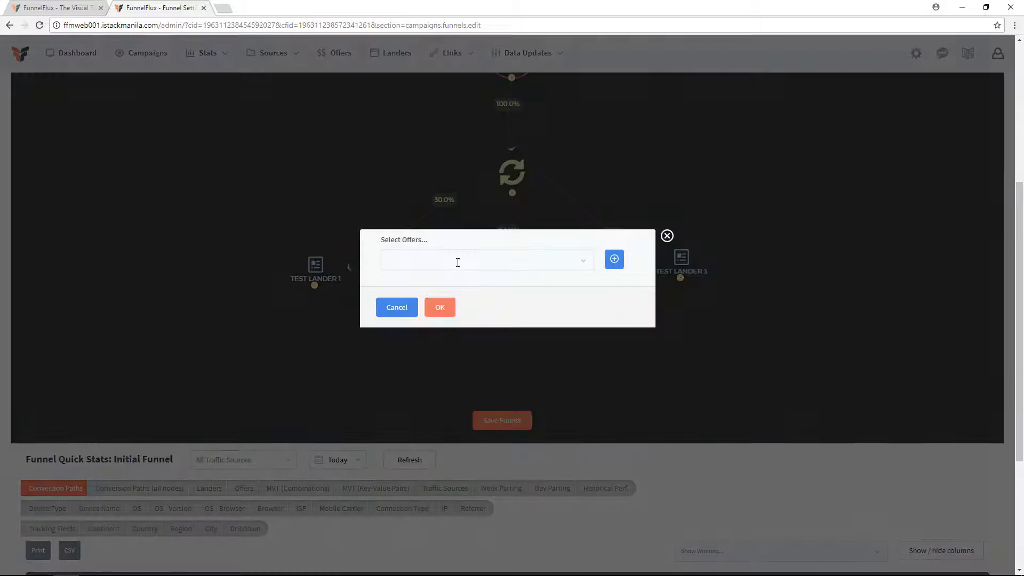
click(457, 261)
click(426, 335)
click(497, 265)
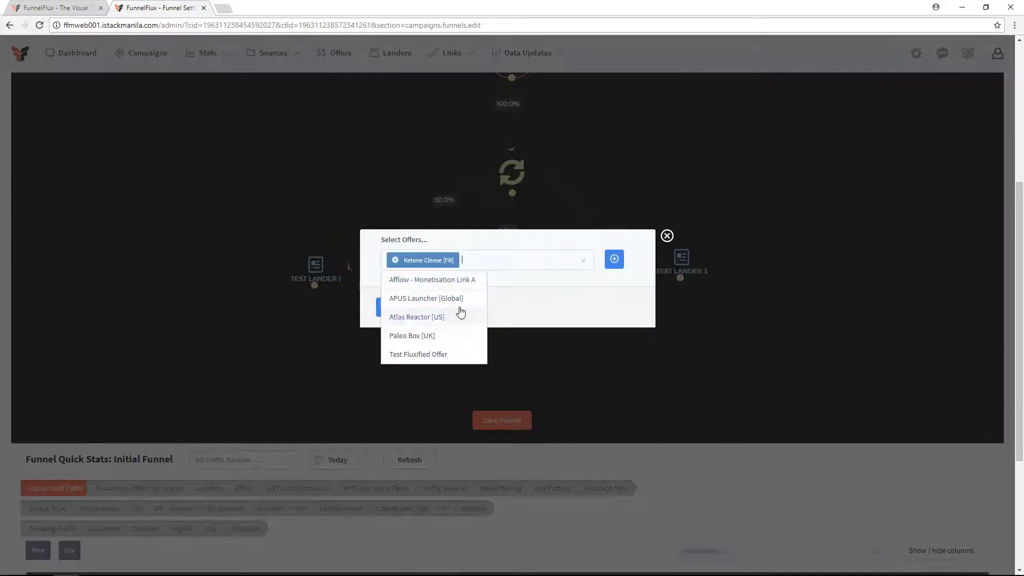
click(432, 298)
click(554, 261)
click(430, 318)
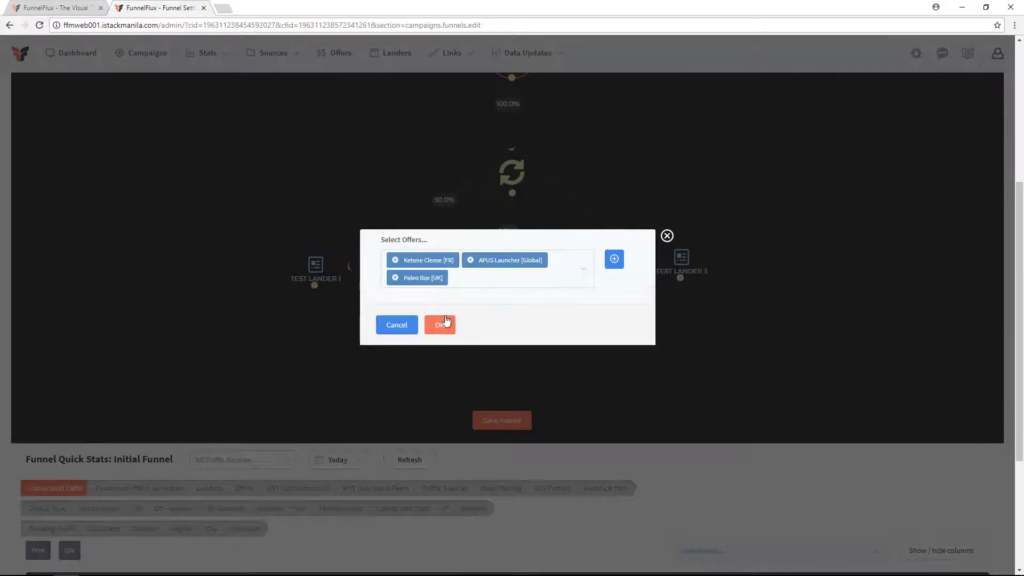
click(439, 325)
Arrange APUS Launcher, Ketone Clense and Paleo Box beneath Test Landers 1, 2 and 3.
drag(565, 373, 361, 440)
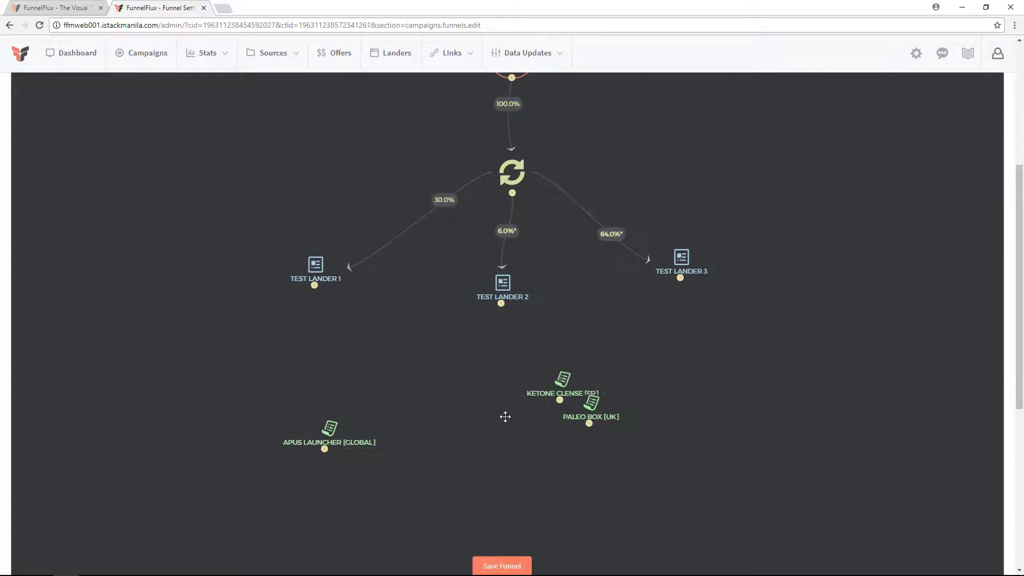
drag(562, 394, 479, 449)
drag(586, 417, 703, 455)
drag(479, 449, 492, 458)
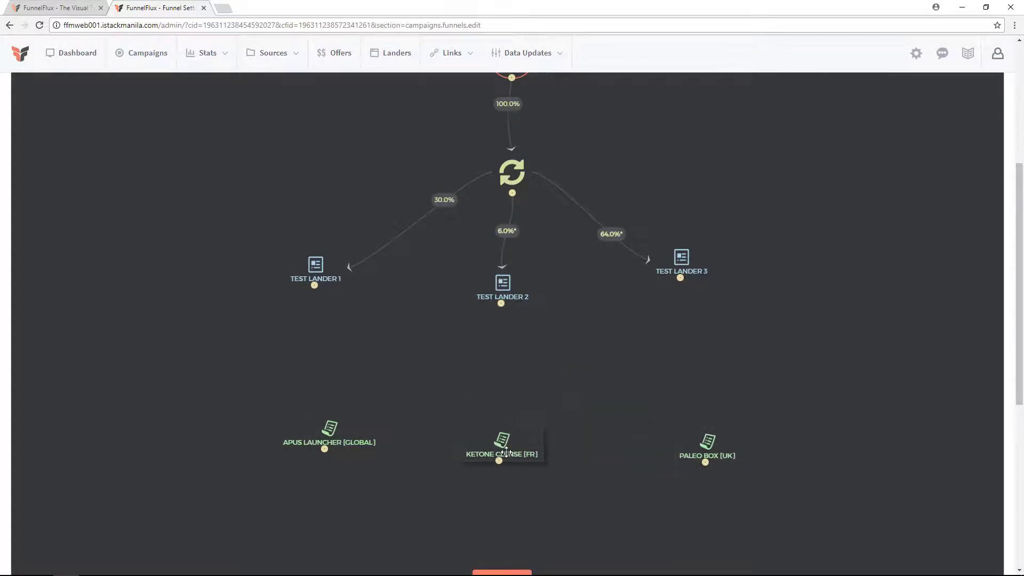
scroll(546, 414, up, 1)
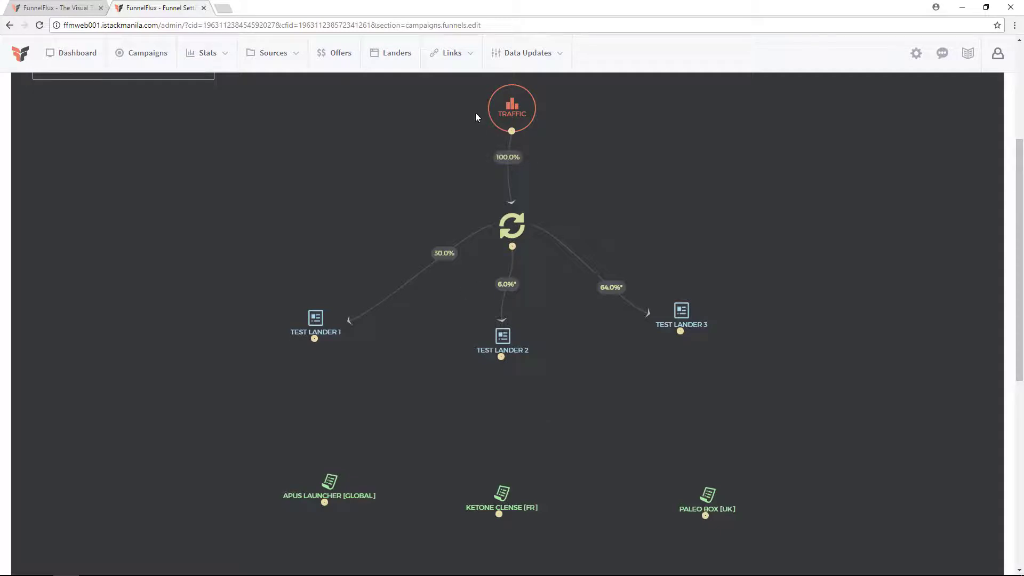
Link Test Lander 1, 2, 3 to APUS Launcher, Ketone Clense, Paleo Box and save the funnel.
drag(315, 338, 331, 486)
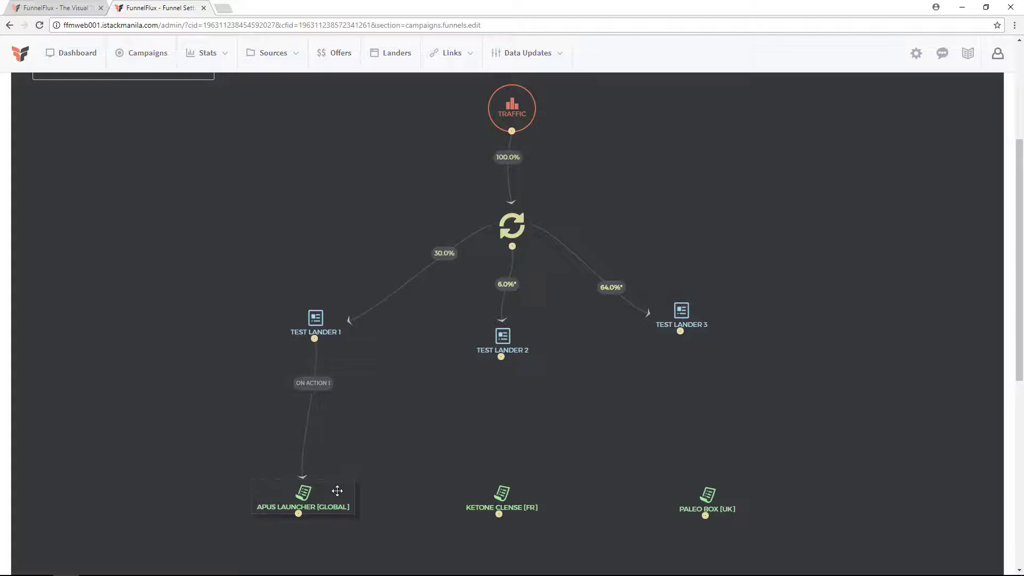
drag(501, 356, 516, 502)
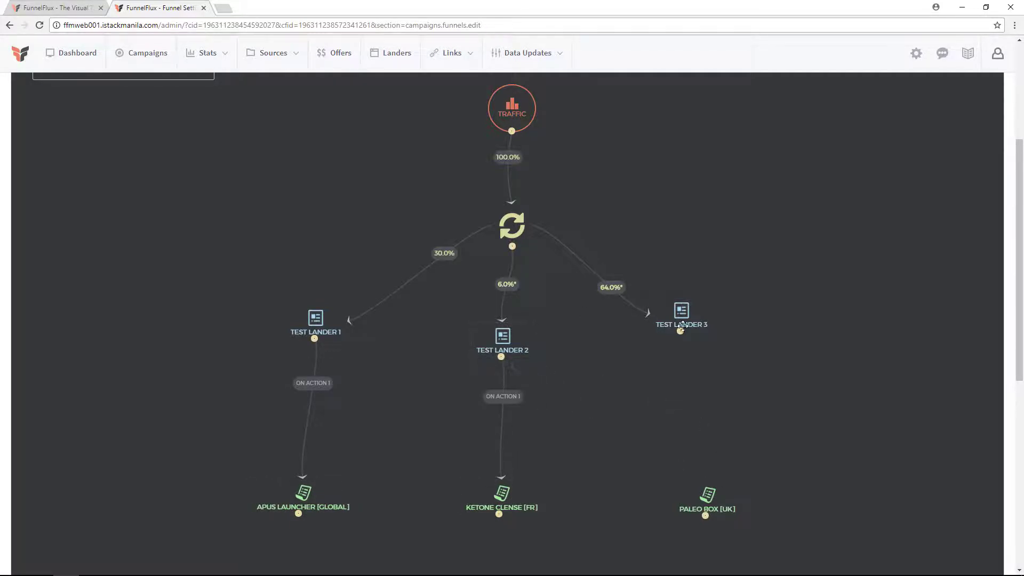
drag(680, 331, 725, 491)
scroll(587, 428, down, 3)
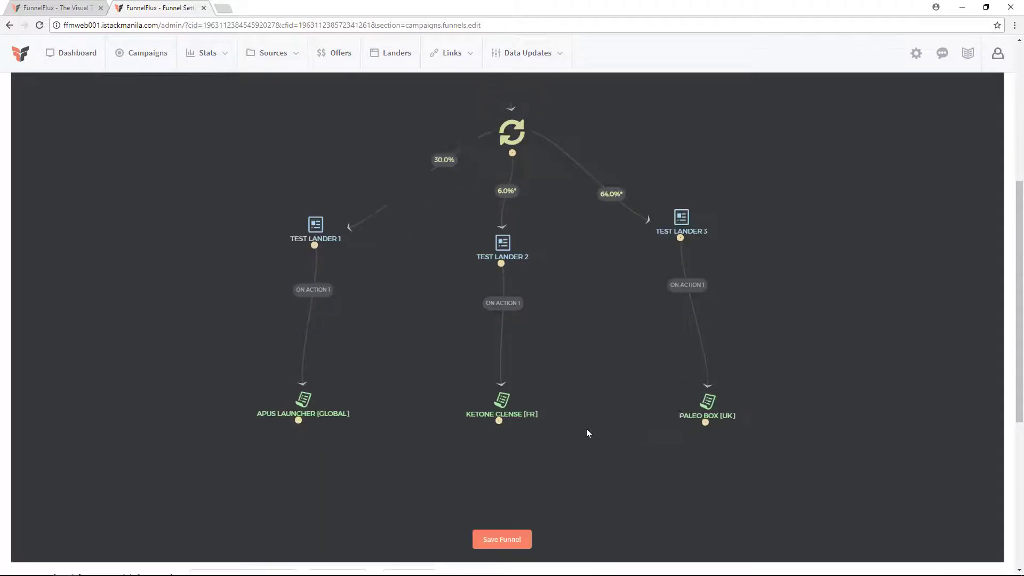
click(502, 480)
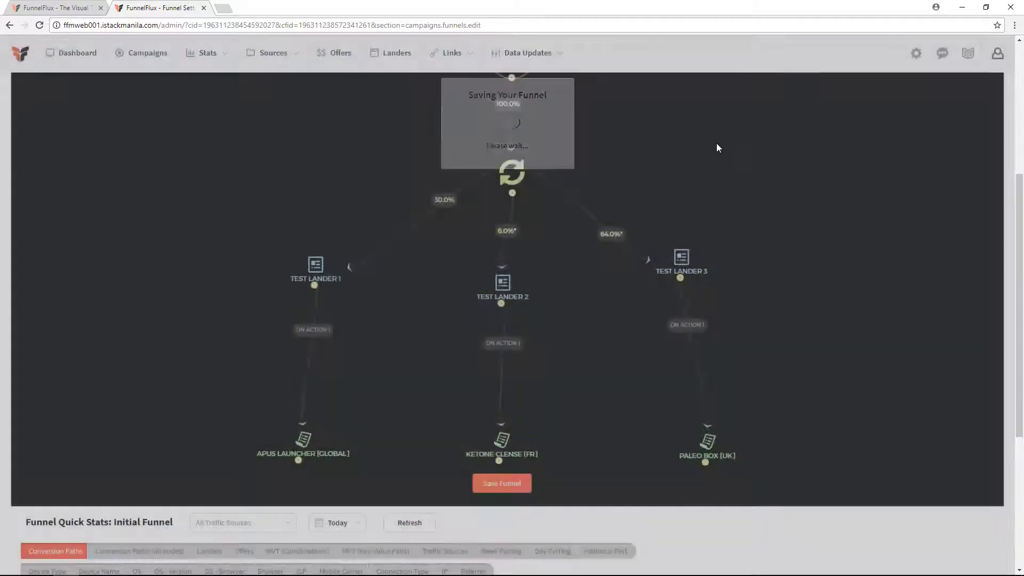
Scroll over the saved funnel to review its 30.0/6.0/64.0% lander-to-offer layout.
scroll(533, 144, up, 1)
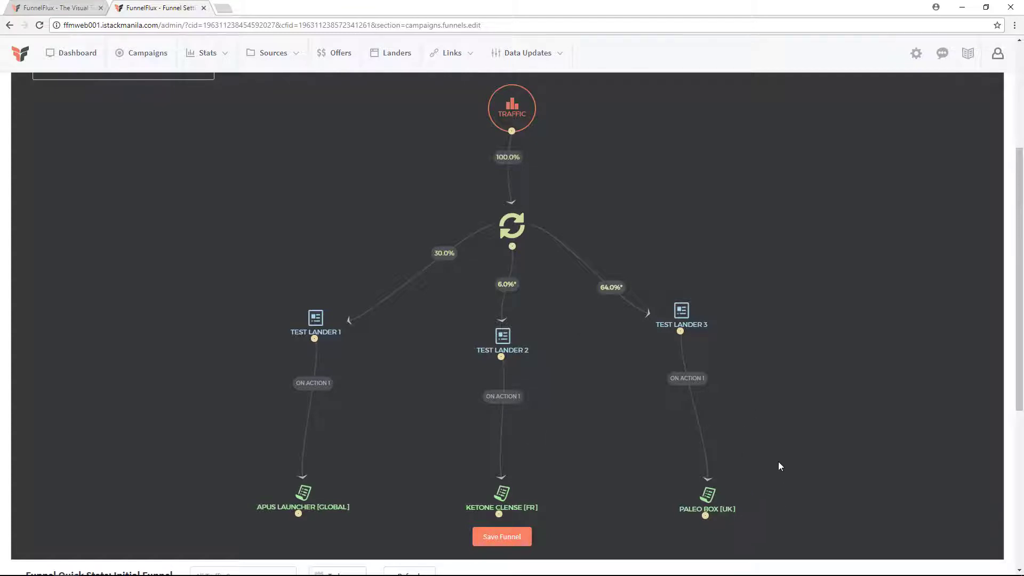
scroll(778, 461, down, 1)
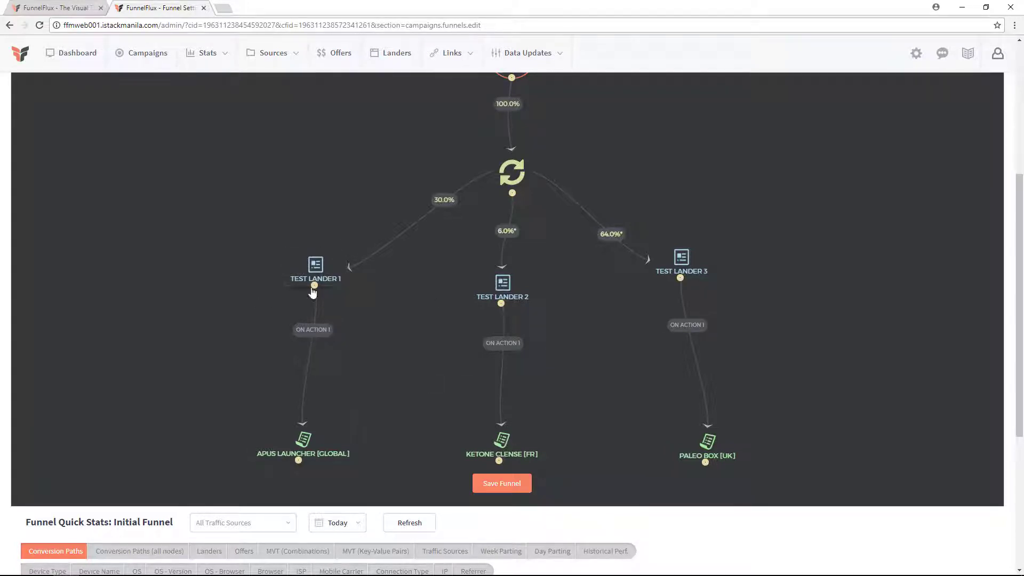
Link Test Lander 1 to Ketone Clense [FR] and Paleo Box [UK] as actions 2 and 3, and Test Lander 2 to APUS Launcher.
drag(314, 285, 509, 440)
drag(315, 286, 708, 442)
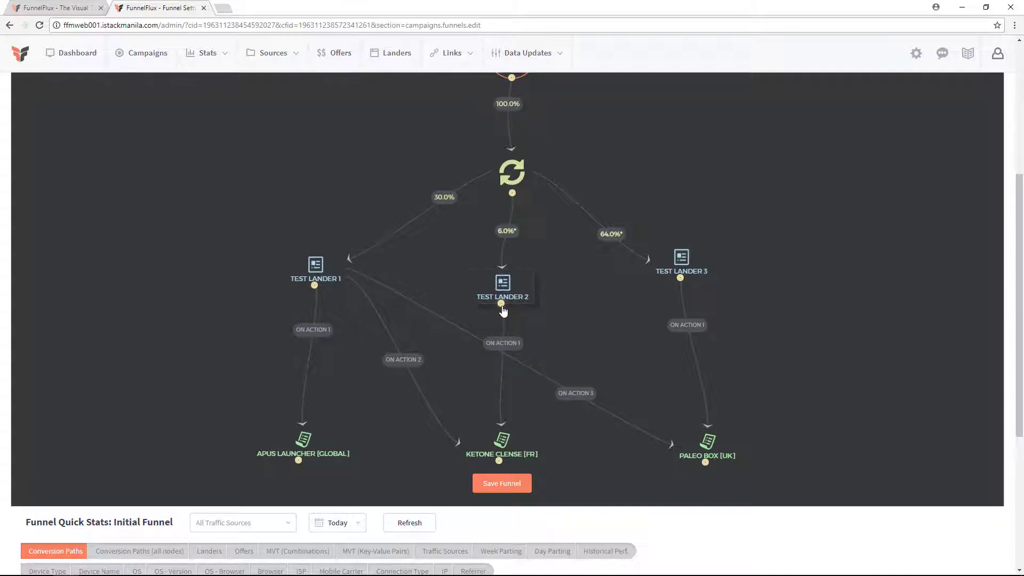
drag(500, 303, 478, 425)
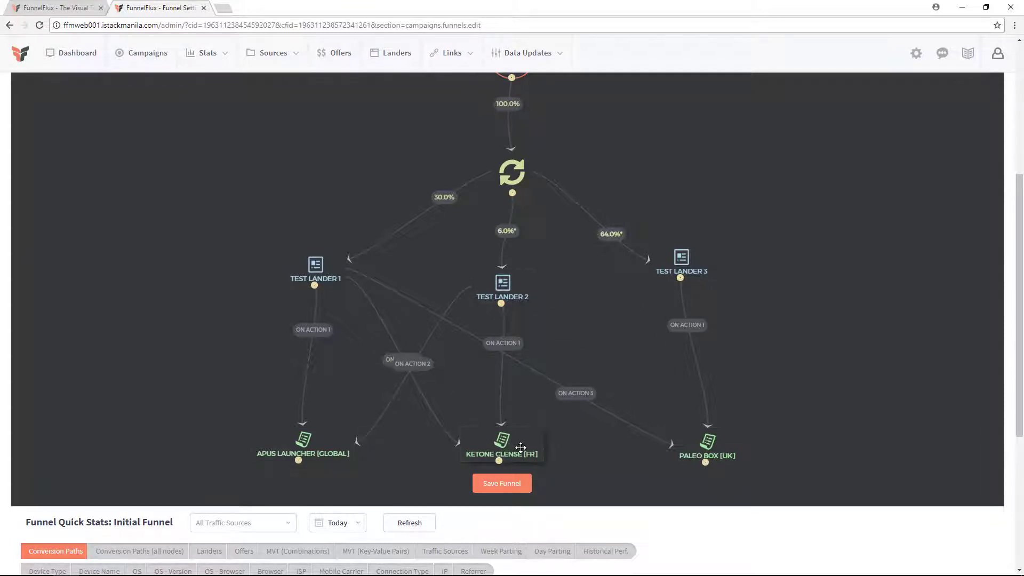
Delete all five lander-to-offer connections so the three offers stand unconnected.
click(400, 362)
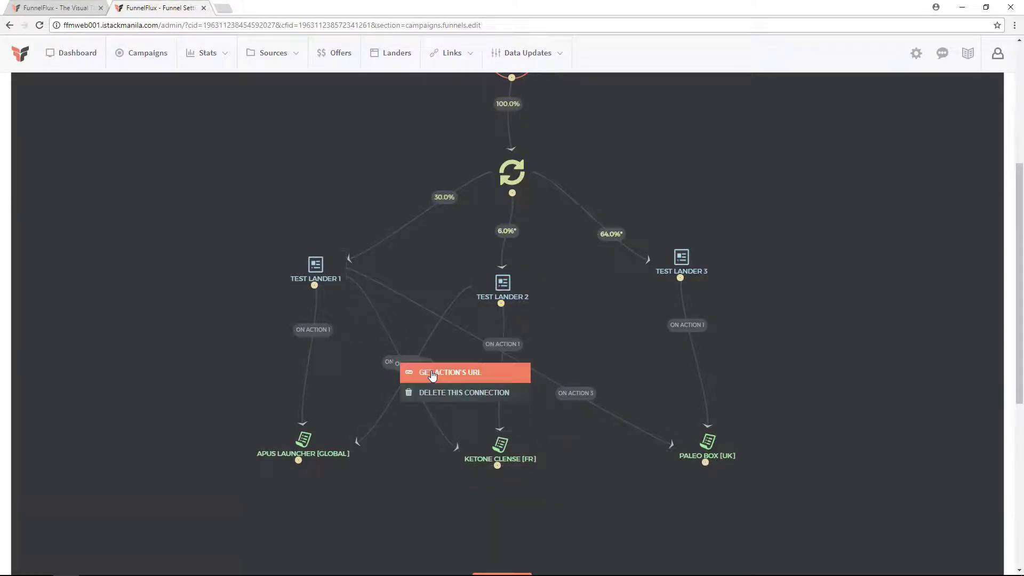
click(432, 394)
click(502, 344)
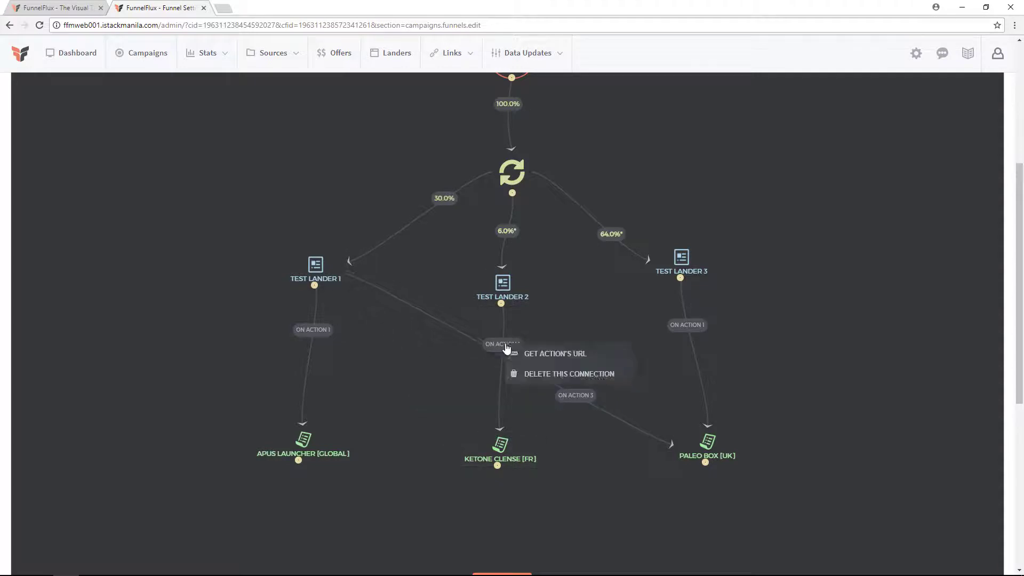
click(542, 378)
click(585, 398)
click(601, 423)
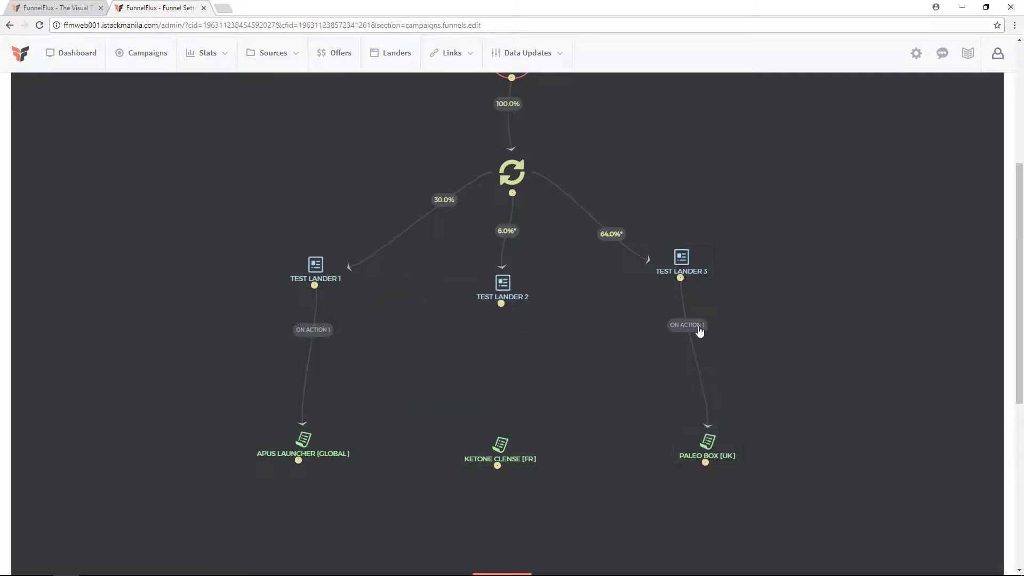
click(698, 324)
click(707, 357)
click(313, 329)
click(416, 363)
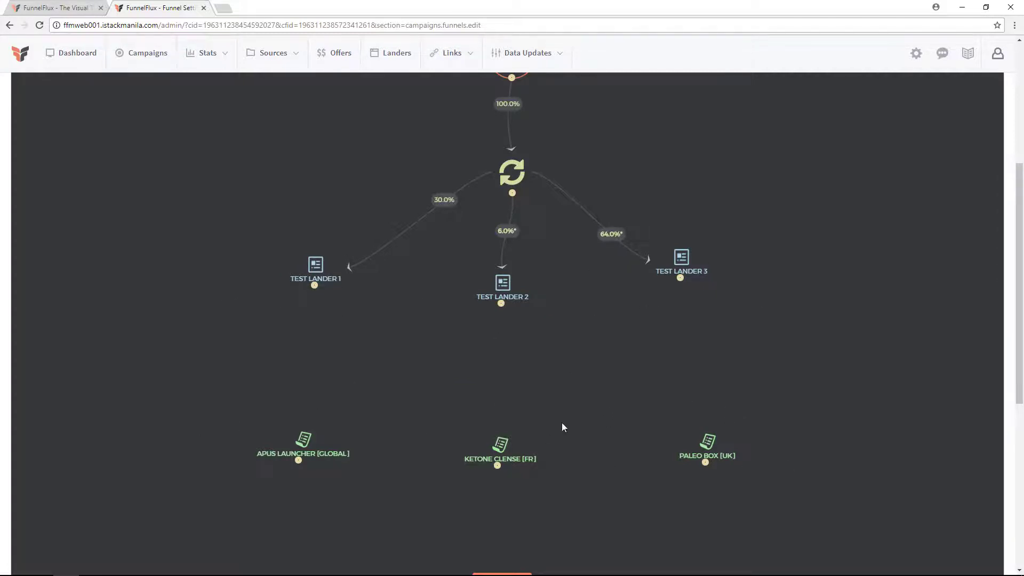
Add a new rotator fed by all three test landers and routed to APUS LAUNCHER, KETONE CLENSE and PALEO BOX.
right_click(502, 366)
click(535, 436)
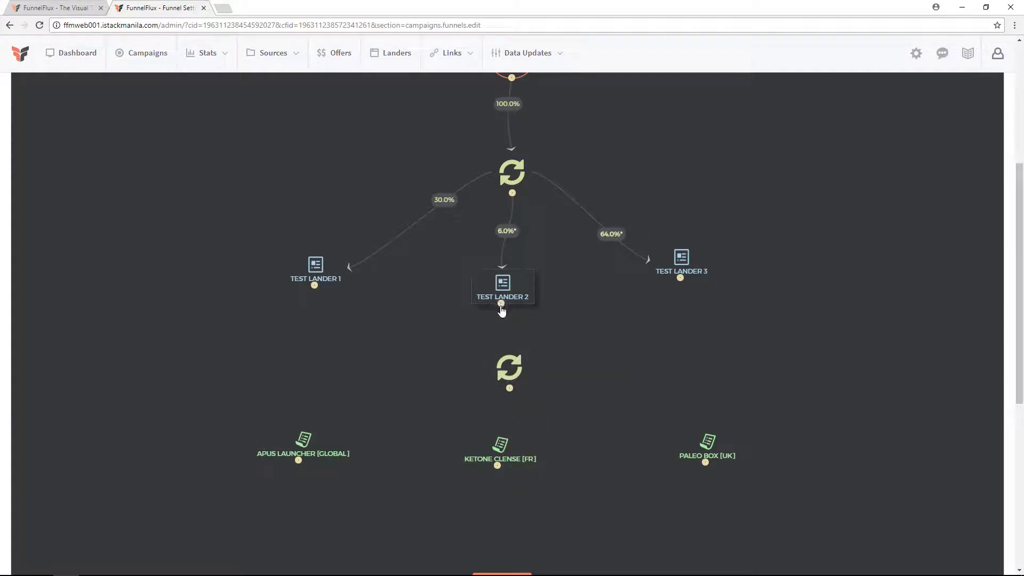
drag(502, 309, 511, 364)
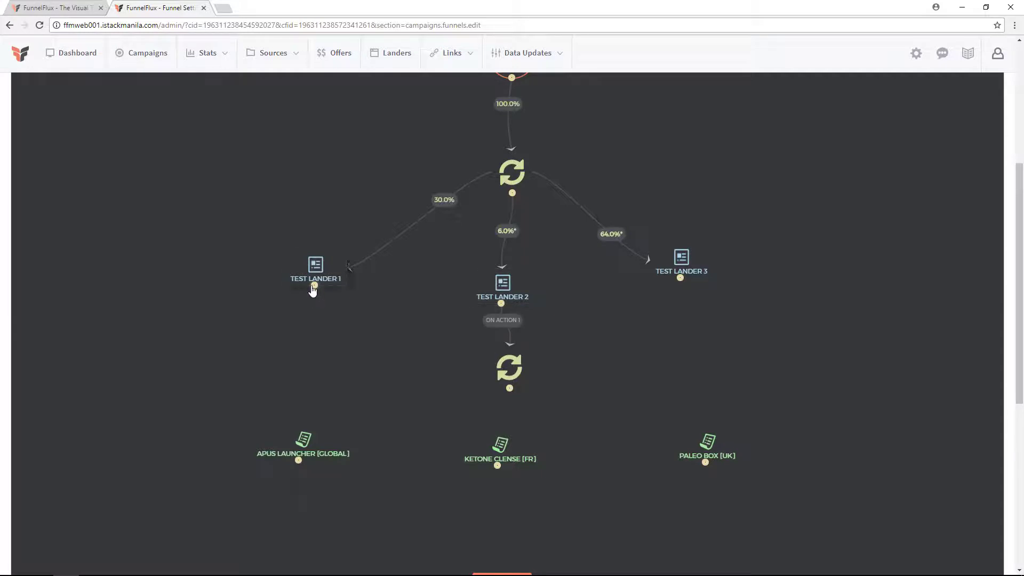
drag(314, 286, 513, 357)
drag(680, 278, 304, 441)
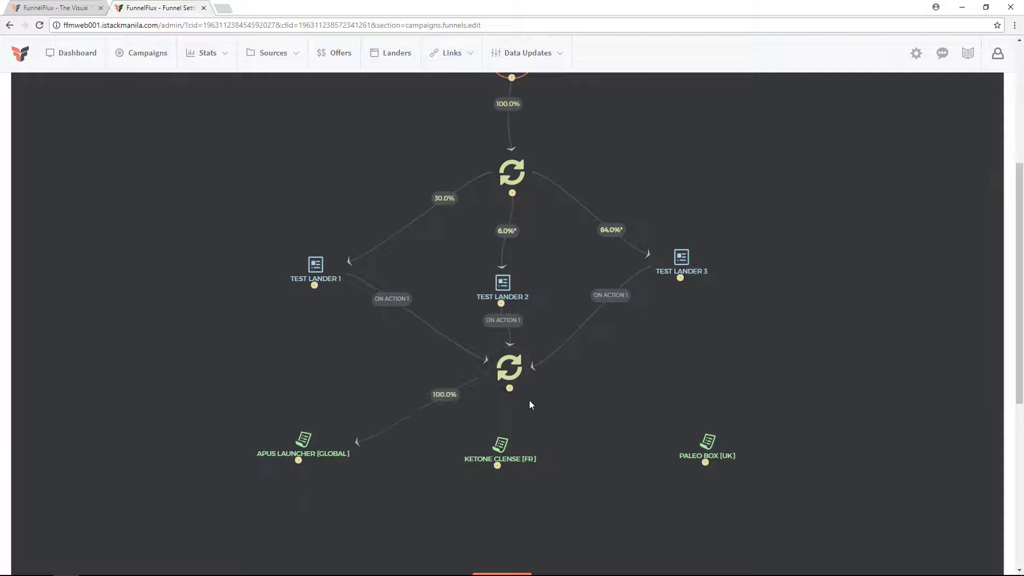
drag(509, 388, 500, 445)
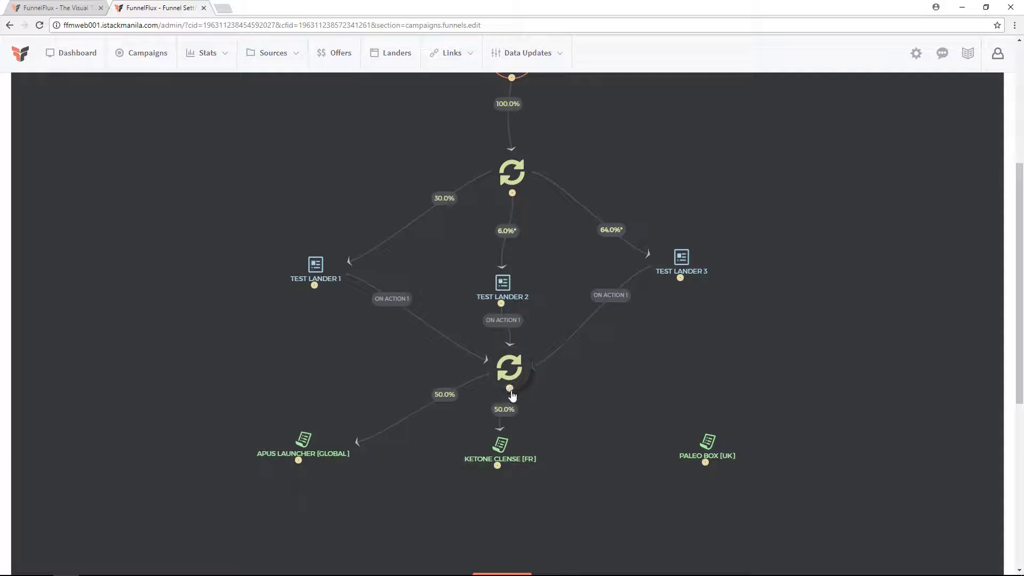
drag(509, 389, 708, 442)
Move the three offers lower and realign the test landers into a tidy layout.
drag(303, 443, 292, 517)
drag(500, 444, 491, 522)
drag(692, 440, 703, 525)
drag(491, 521, 513, 516)
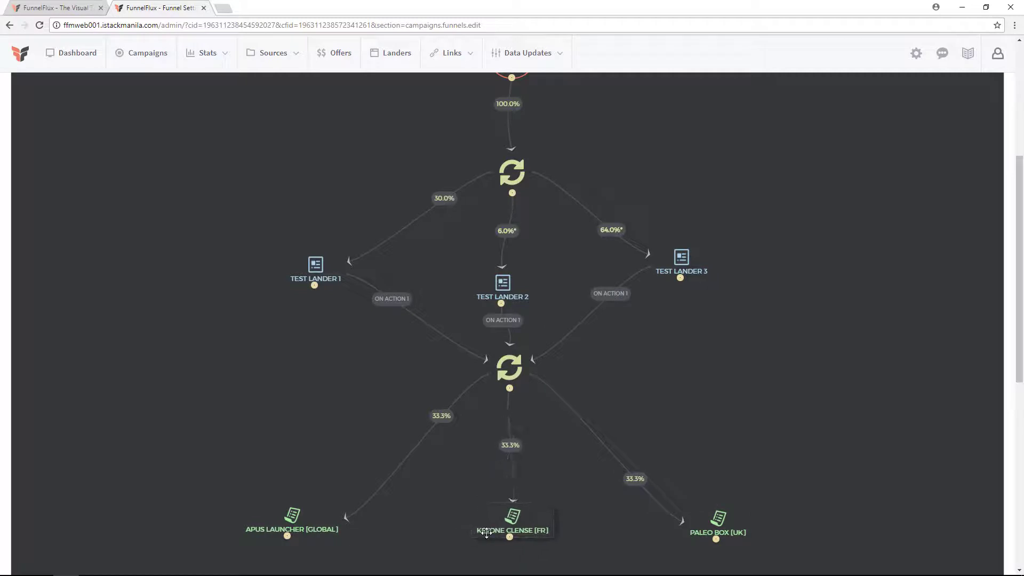
drag(493, 293, 496, 269)
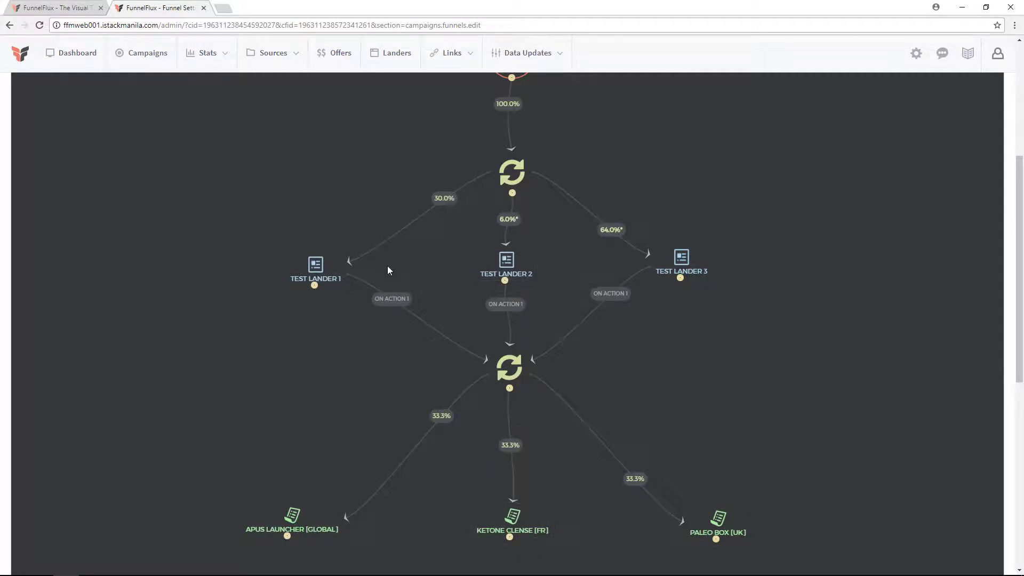
drag(296, 281, 300, 273)
drag(494, 257, 483, 259)
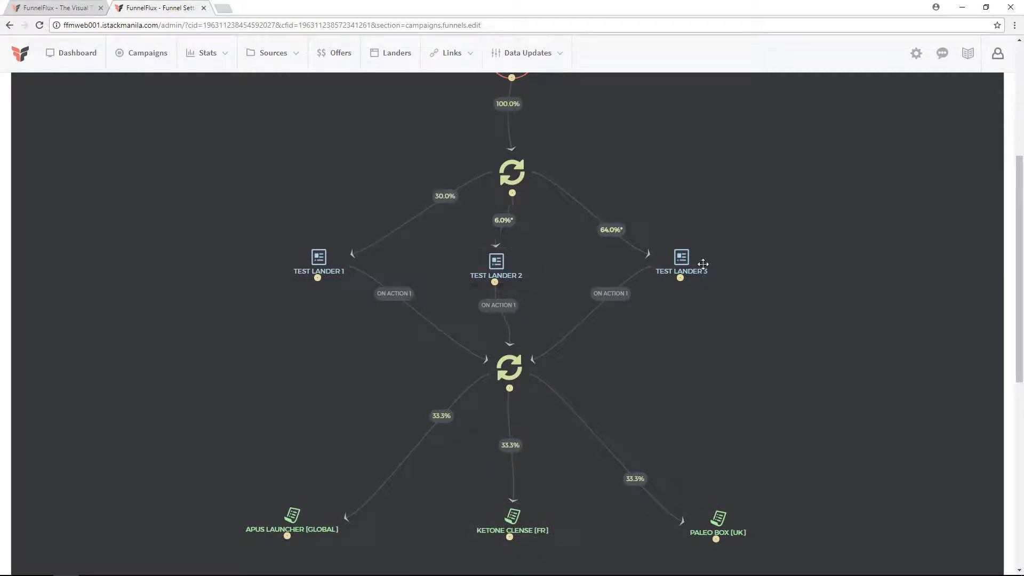
drag(688, 260, 673, 267)
scroll(739, 384, down, 3)
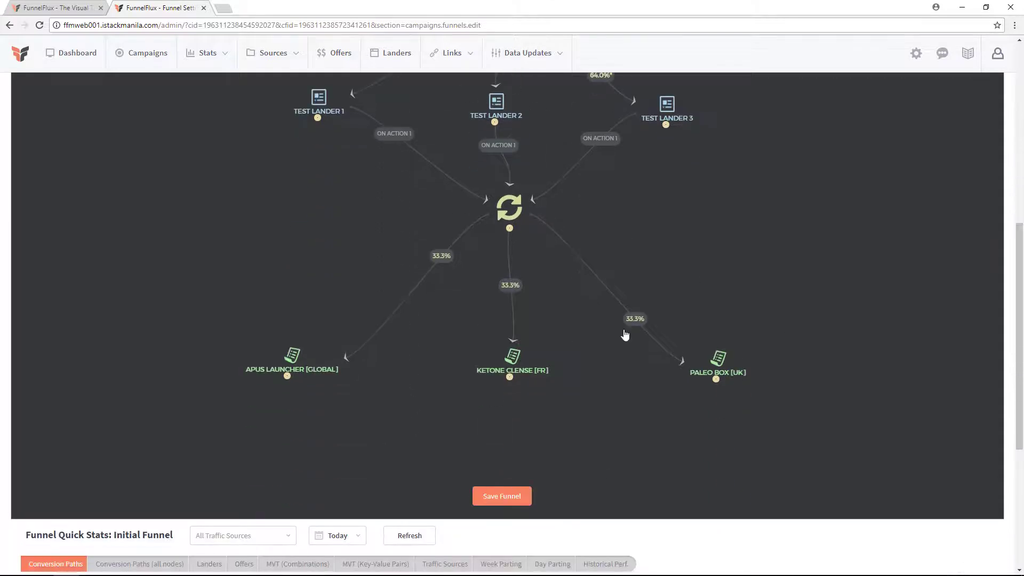
scroll(724, 432, up, 3)
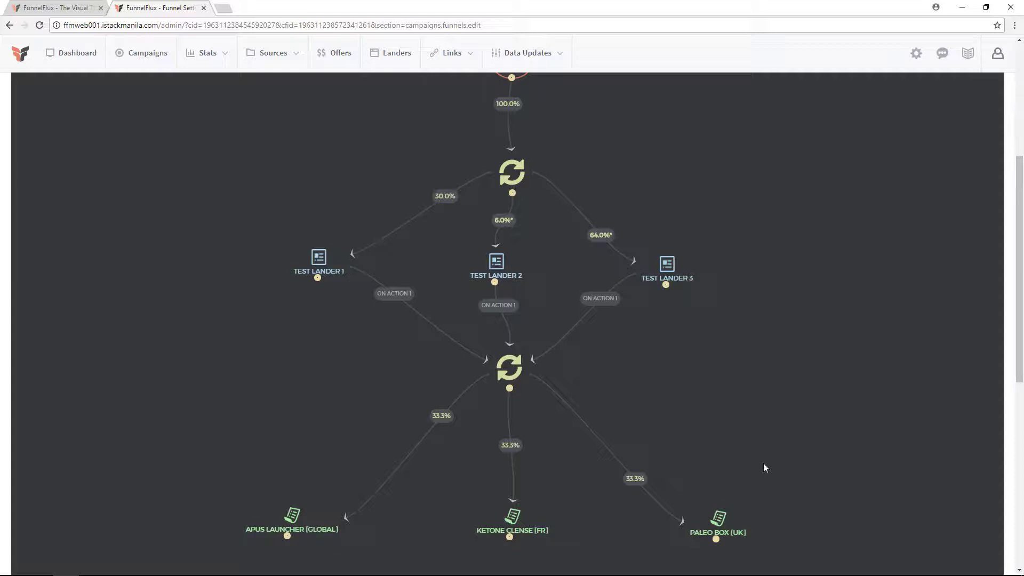
scroll(763, 464, up, 2)
scroll(764, 464, down, 1)
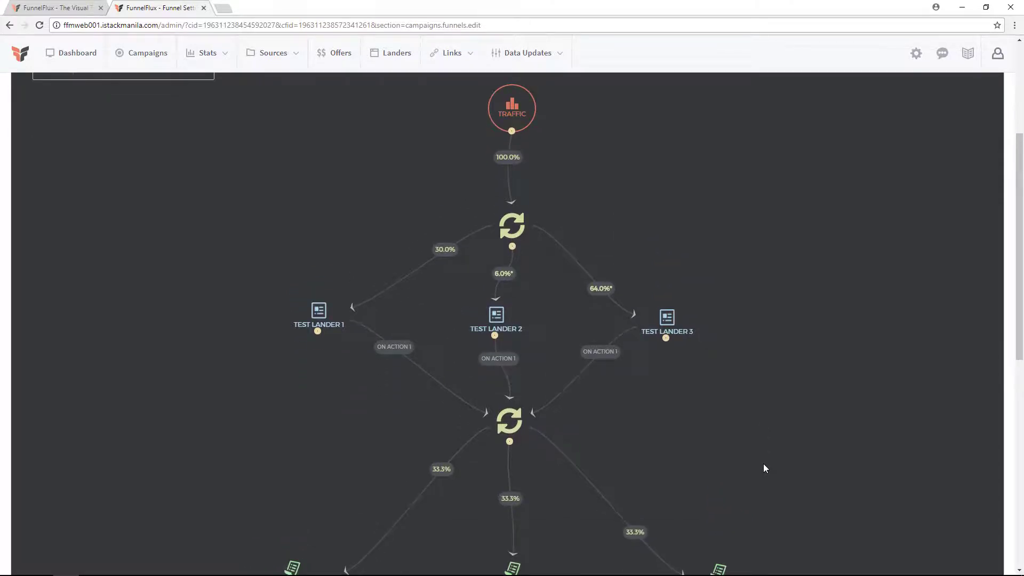
scroll(764, 467, down, 2)
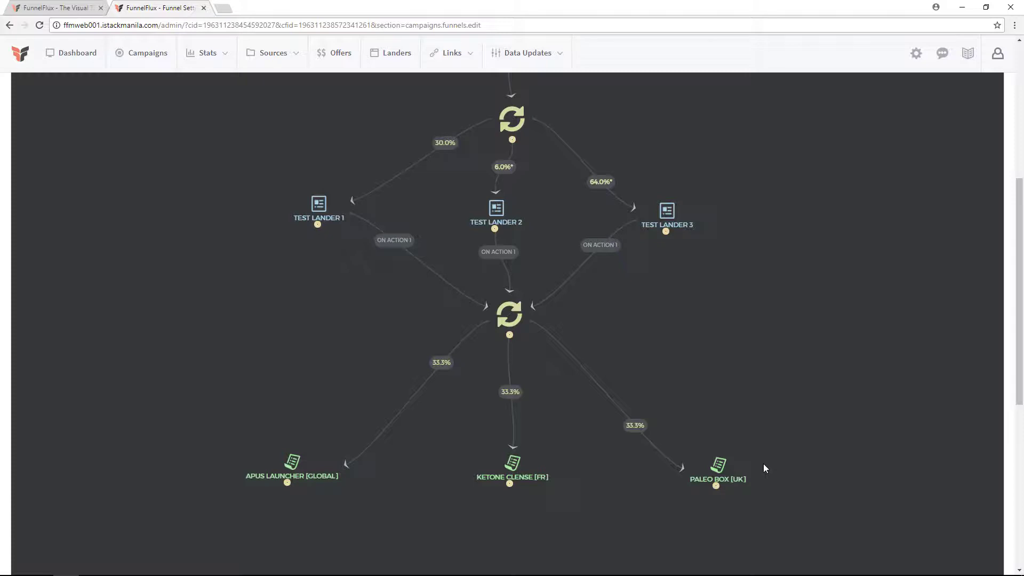
scroll(801, 426, up, 1)
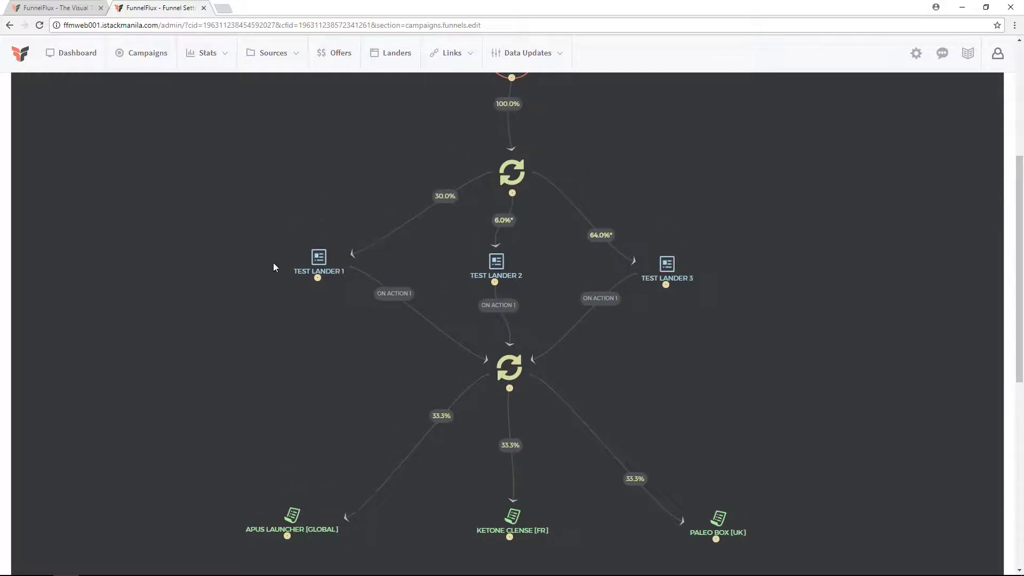
scroll(348, 346, up, 2)
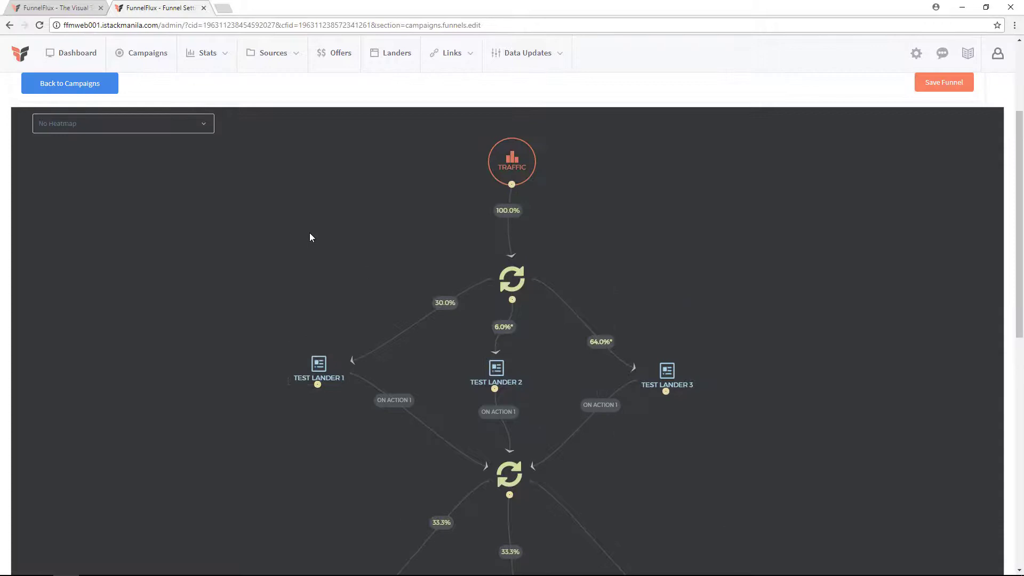
Add a new condition node named 'Check NZ' testing Location: Country is New Zealand.
right_click(310, 237)
click(349, 333)
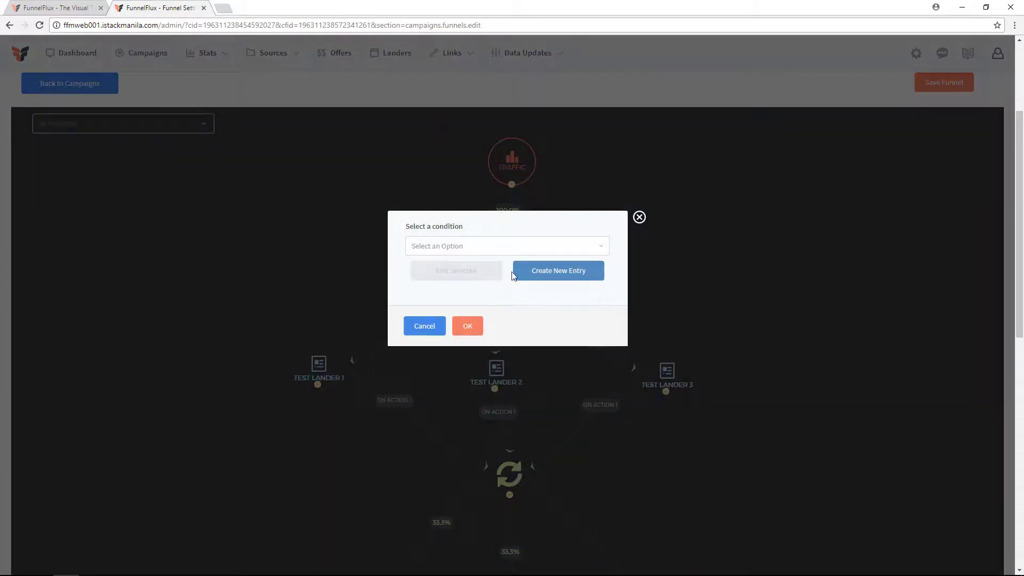
click(542, 270)
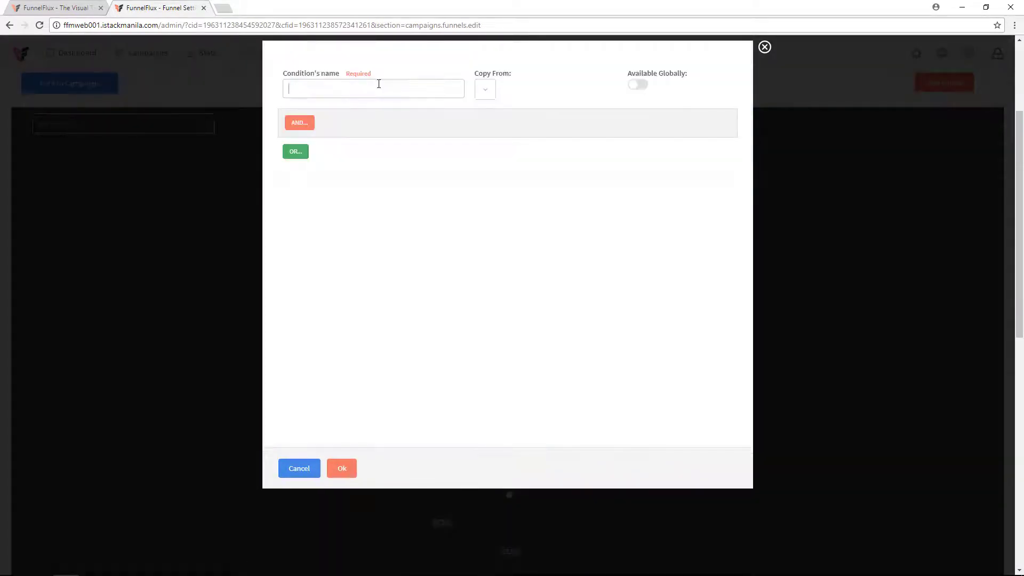
text(Check NZ)
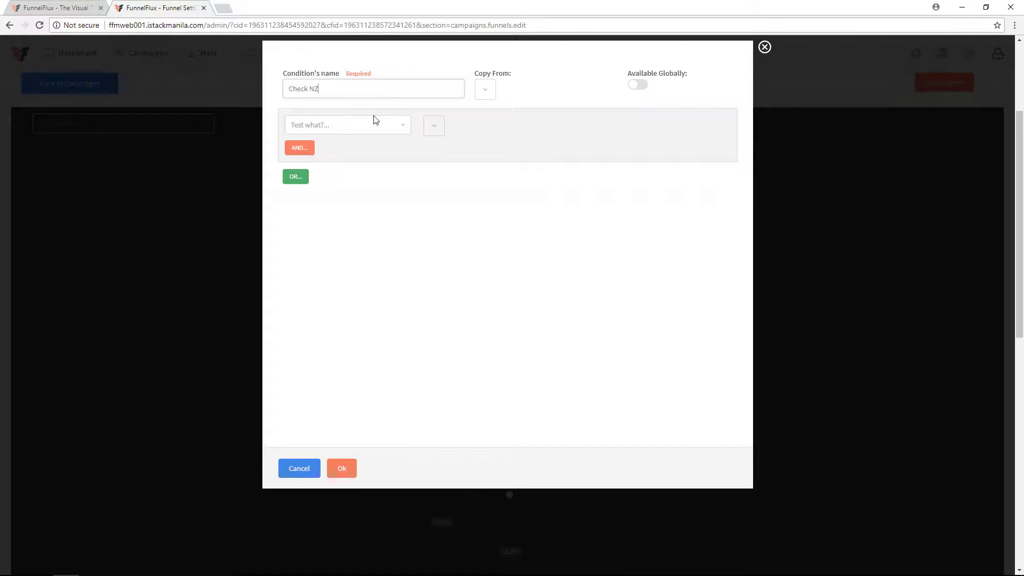
click(363, 128)
click(334, 216)
click(535, 125)
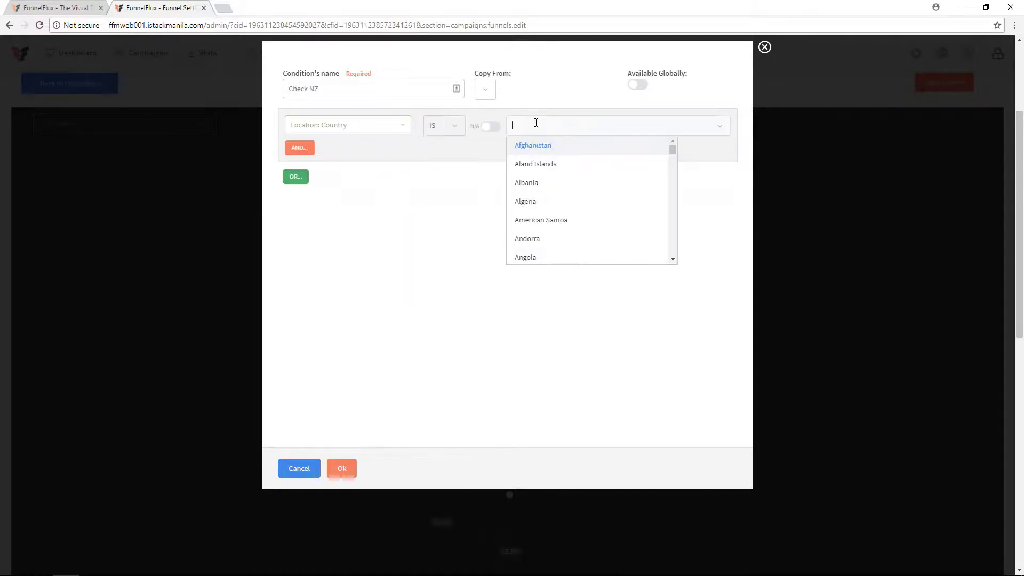
text(new)
click(553, 166)
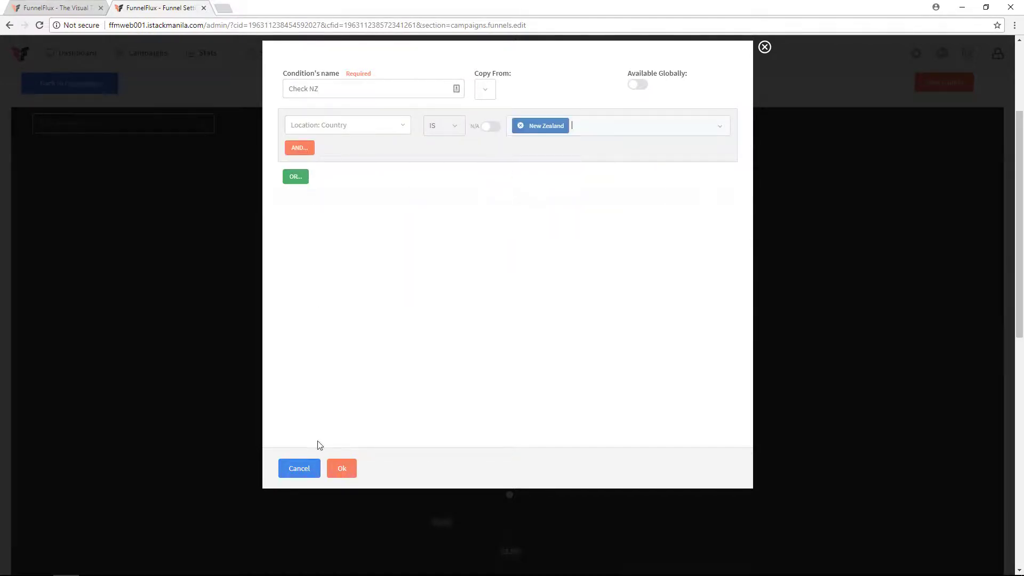
click(335, 469)
click(467, 326)
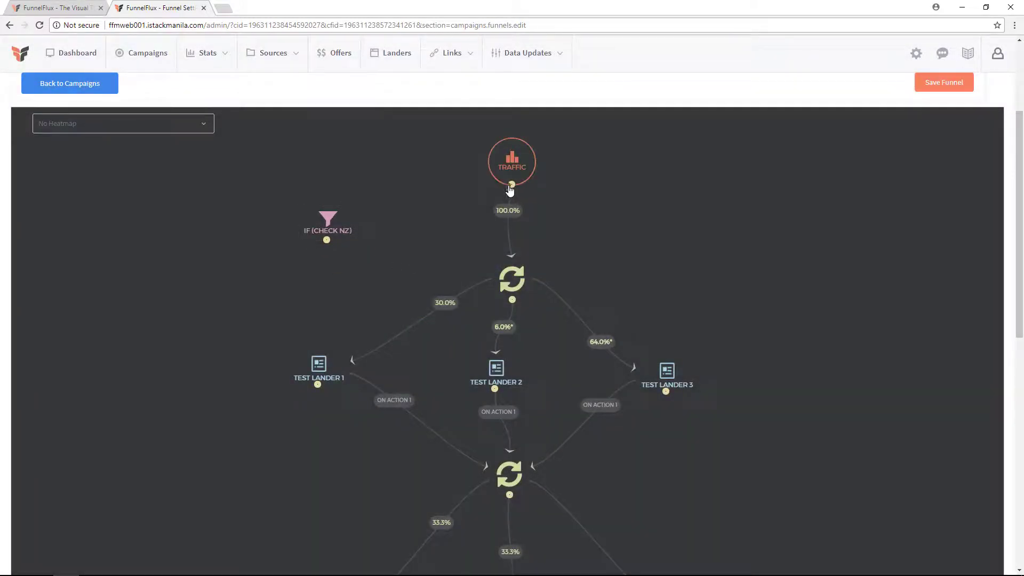
Route traffic into IF (CHECK NZ), send IF NO to the upper rotator, and delete the direct traffic-to-rotator link.
mouse_move(512, 185)
mouse_down()
mouse_move(344, 229)
mouse_move(352, 235)
mouse_move(309, 219)
mouse_move(297, 361)
mouse_move(317, 364)
mouse_up()
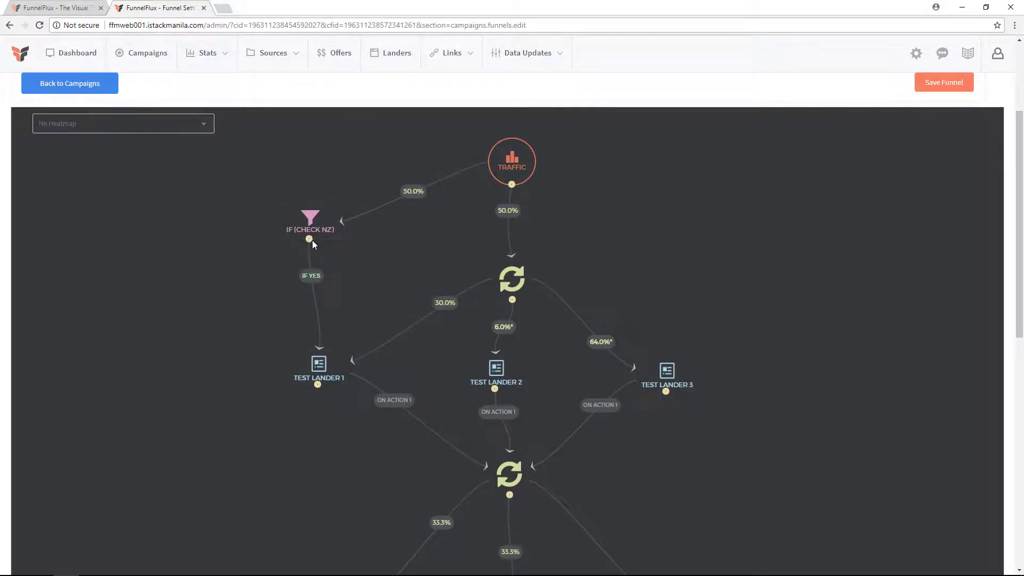
drag(309, 239, 489, 271)
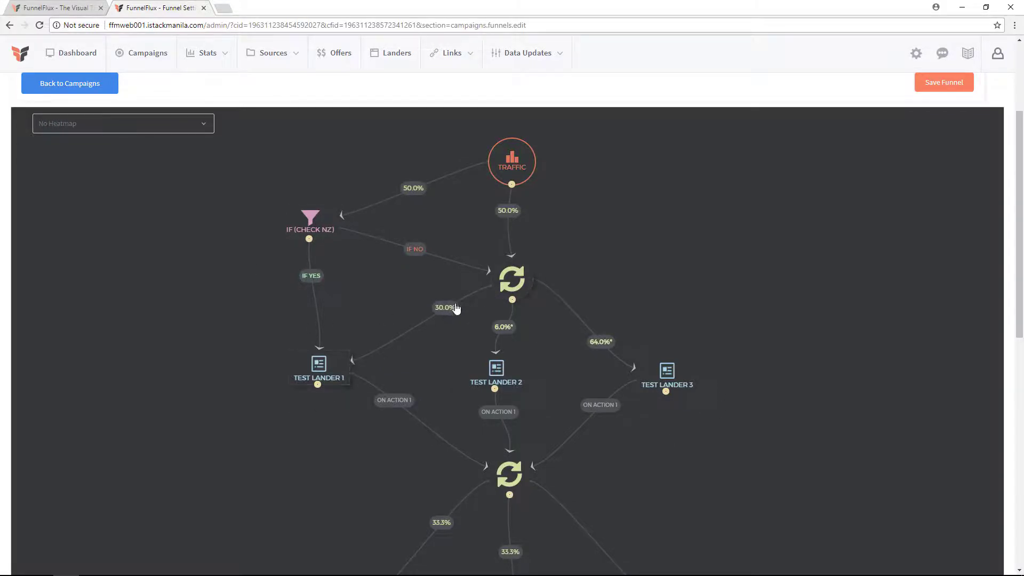
click(507, 211)
click(569, 222)
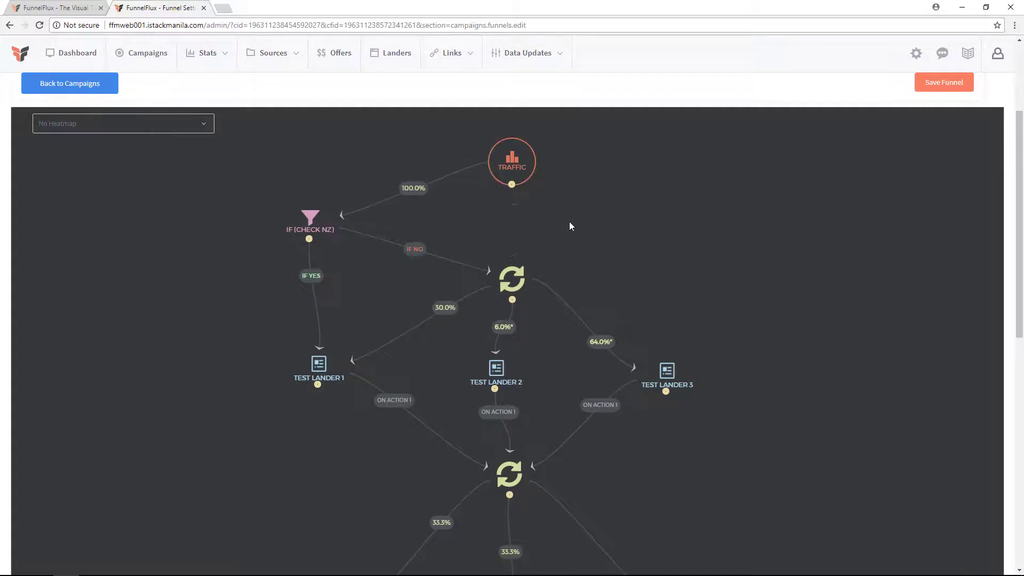
Shift the IF (CHECK NZ) node slightly down and to the right.
right_click(313, 226)
click(483, 233)
drag(342, 230, 347, 233)
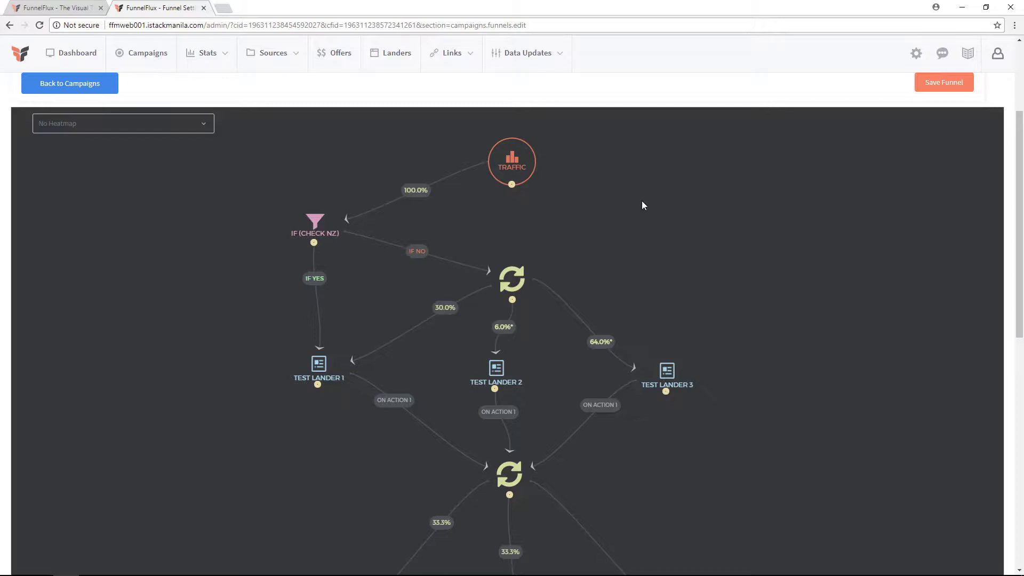
Show the Advanced add-node options: Add Visitor Tag(s), Add JavaScript Code and Add PHP Code.
right_click(702, 222)
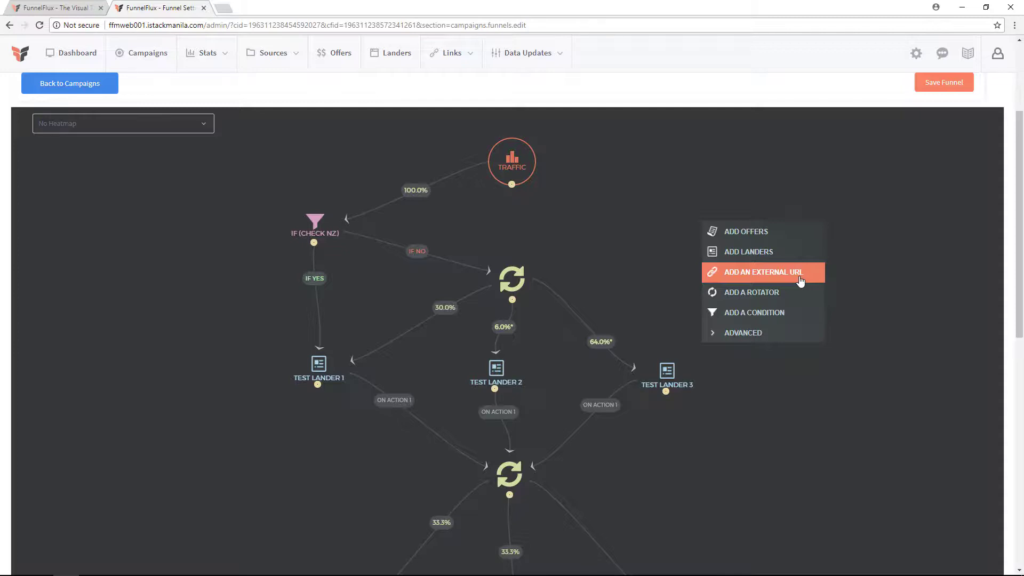
mouse_move(760, 339)
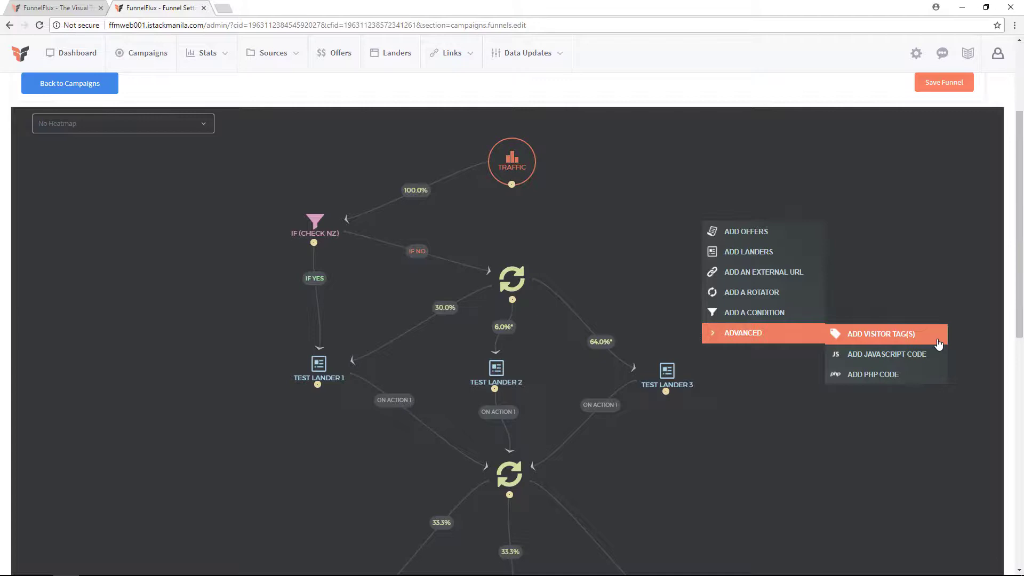
Add a TAG VISITOR node applying Test Tag and move it to the left.
click(907, 337)
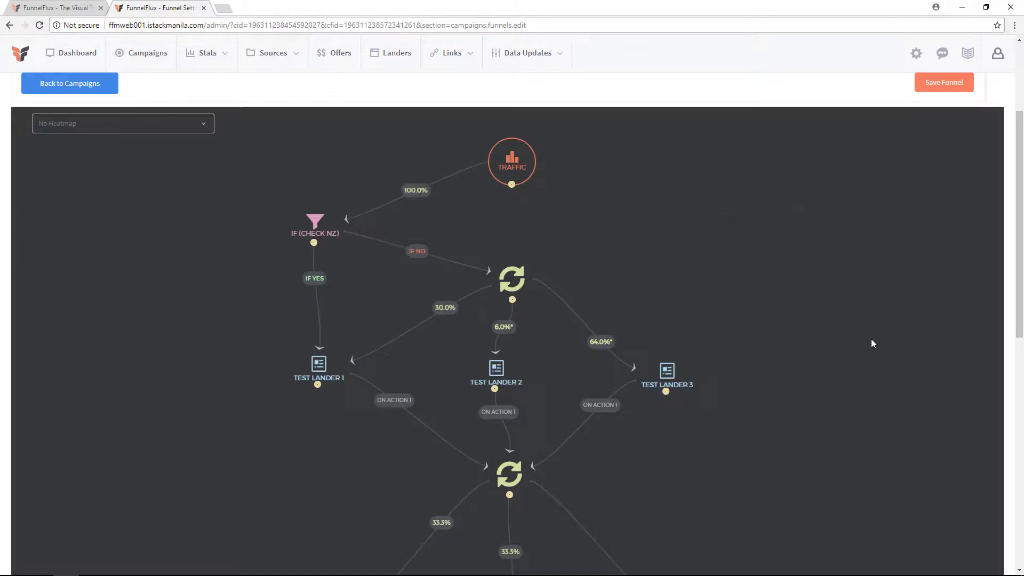
click(465, 257)
click(445, 281)
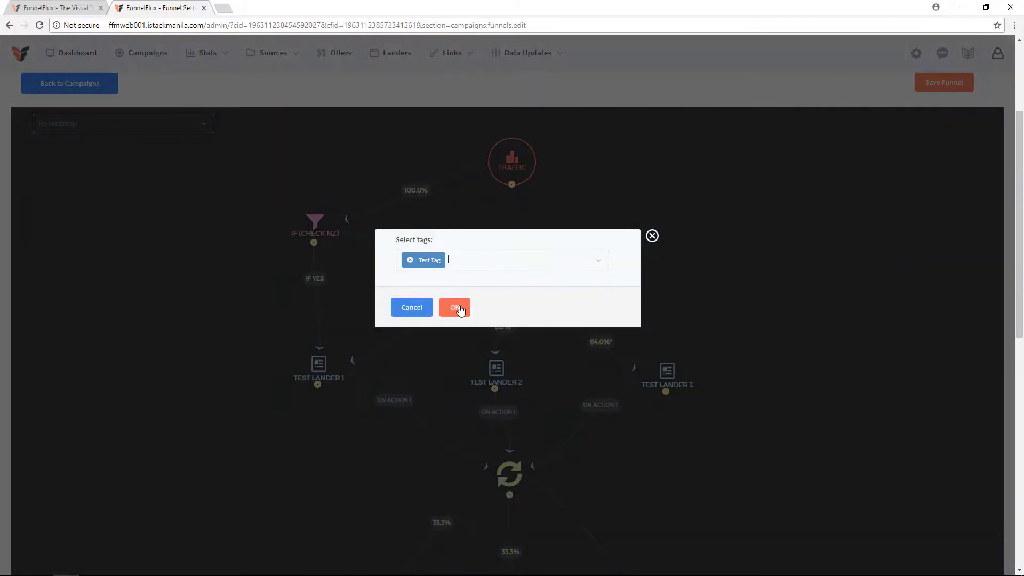
click(457, 306)
drag(714, 230, 608, 197)
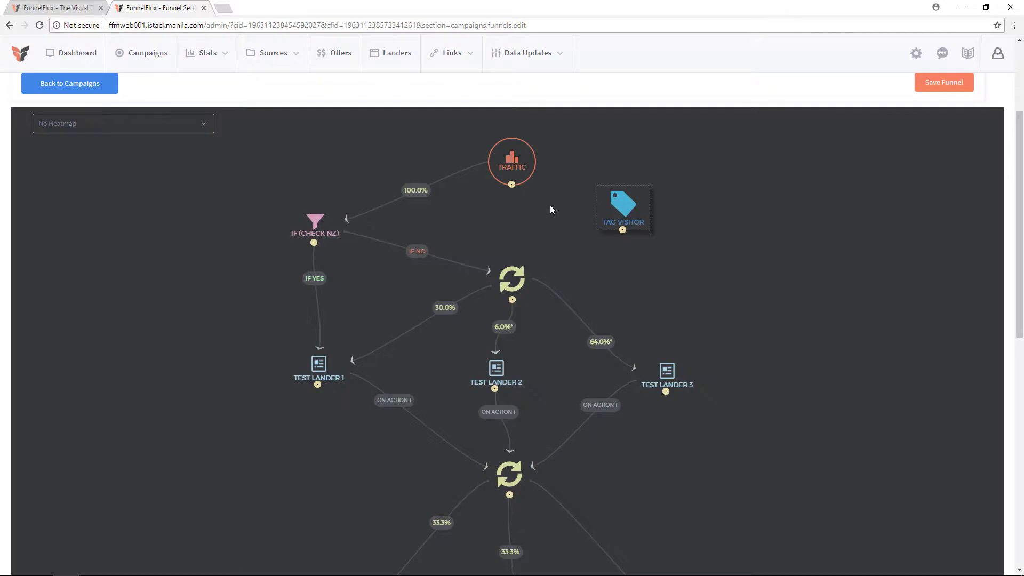
click(515, 191)
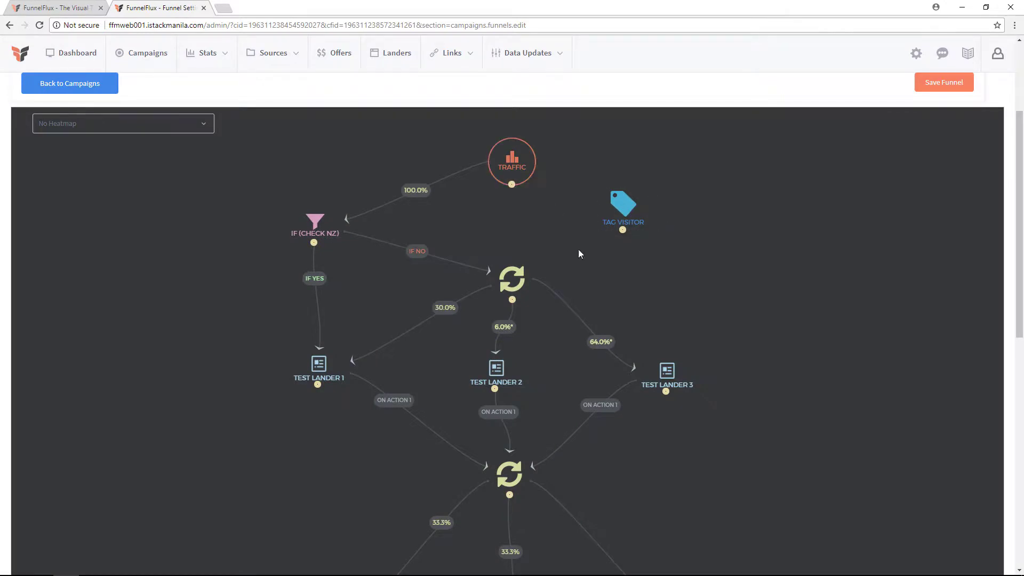
Replace the old IF NO connection with a link from IF (CHECK NZ) to TAG VISITOR, and reposition the node.
click(428, 259)
click(438, 276)
mouse_move(623, 202)
mouse_down()
mouse_move(536, 219)
mouse_move(608, 207)
mouse_up()
mouse_move(313, 242)
mouse_down()
mouse_move(608, 213)
mouse_move(457, 229)
mouse_move(479, 222)
mouse_move(511, 289)
mouse_up()
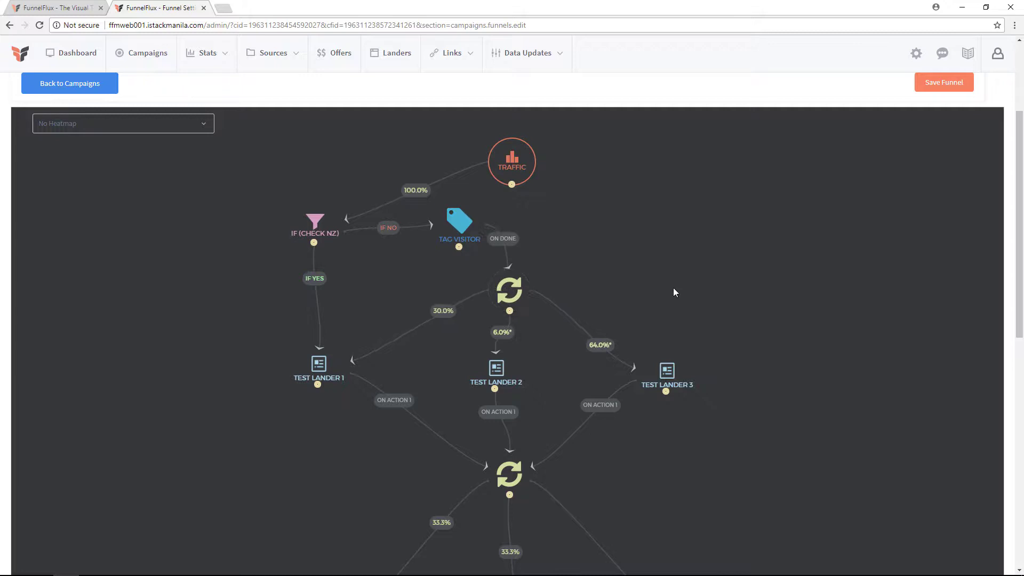
scroll(728, 290, down, 2)
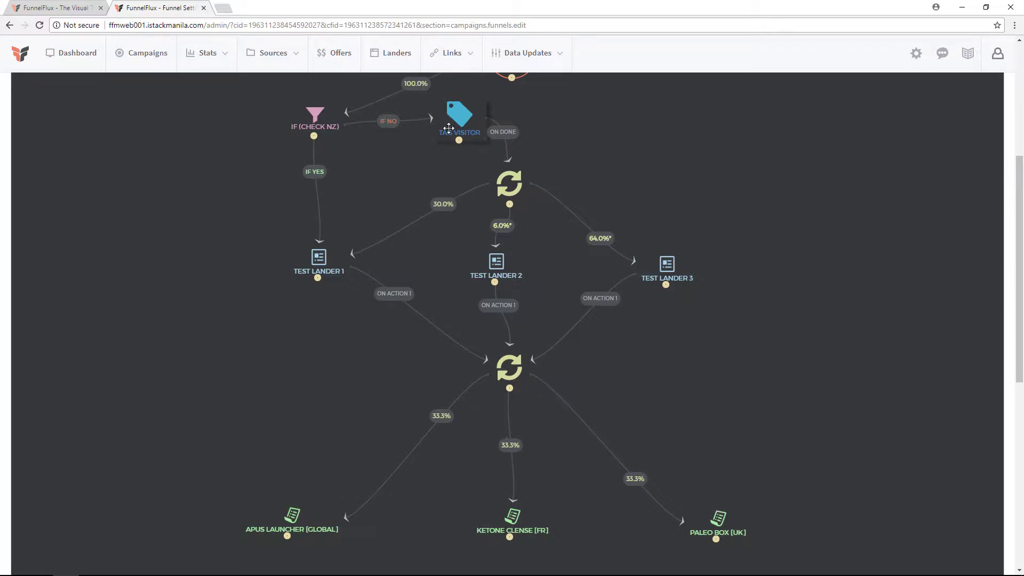
drag(451, 127, 435, 130)
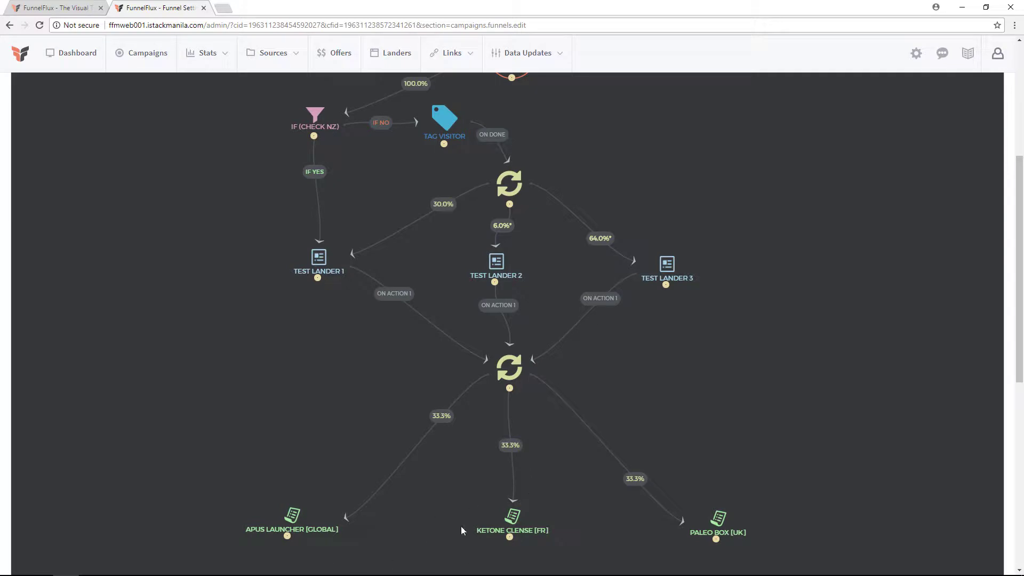
scroll(534, 165, up, 1)
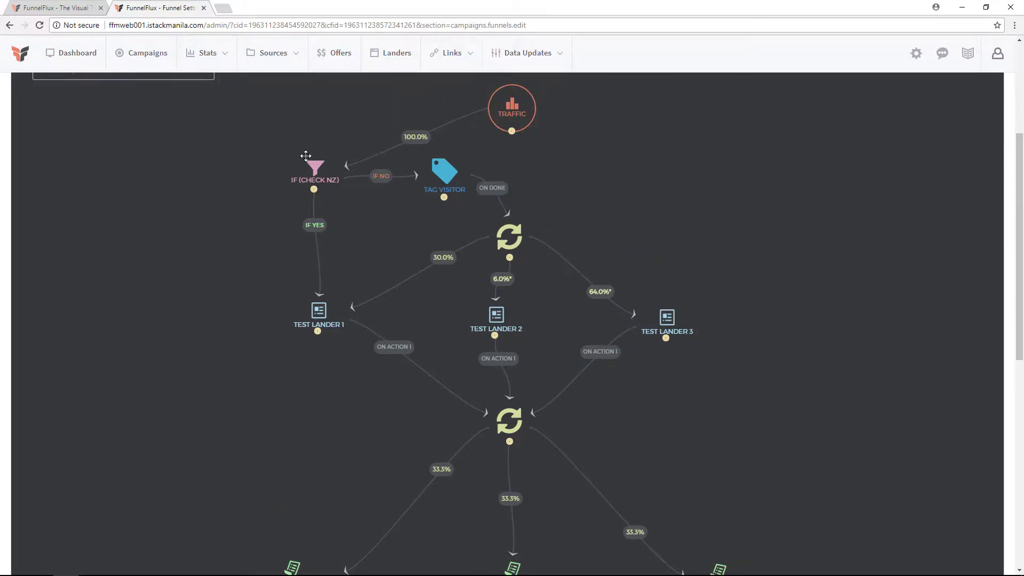
scroll(317, 272, down, 2)
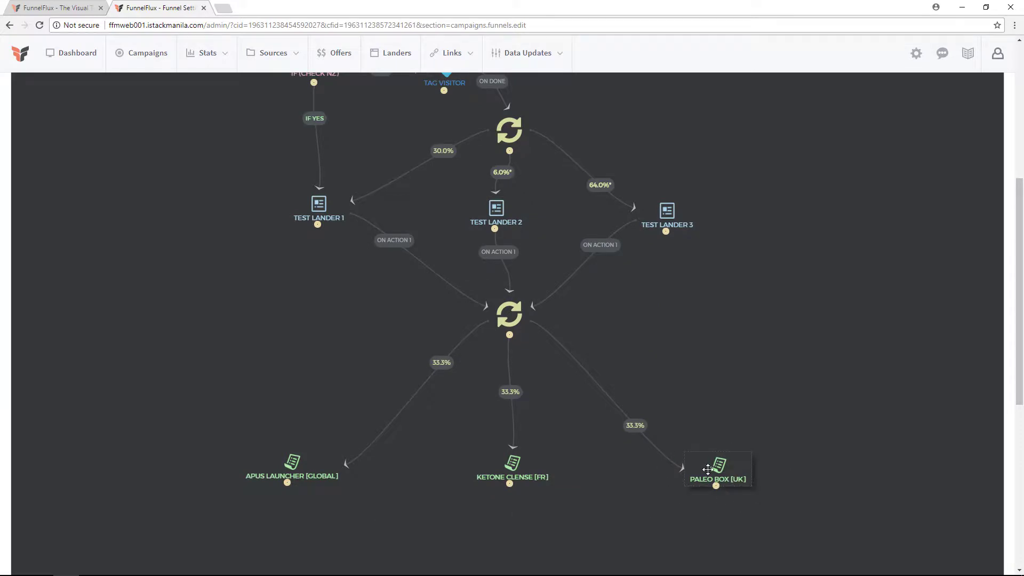
scroll(705, 345, up, 3)
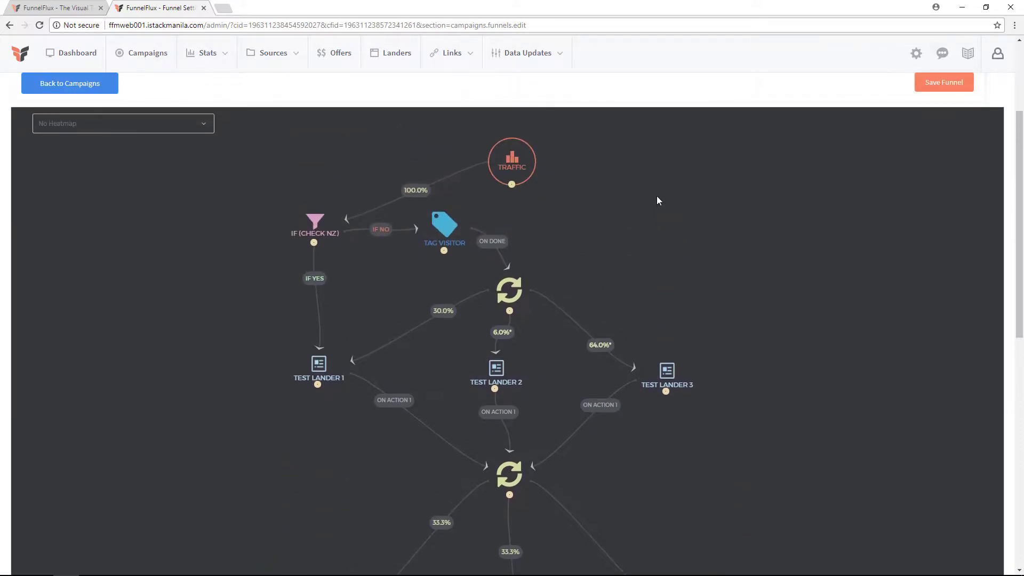
right_click(696, 175)
mouse_move(746, 287)
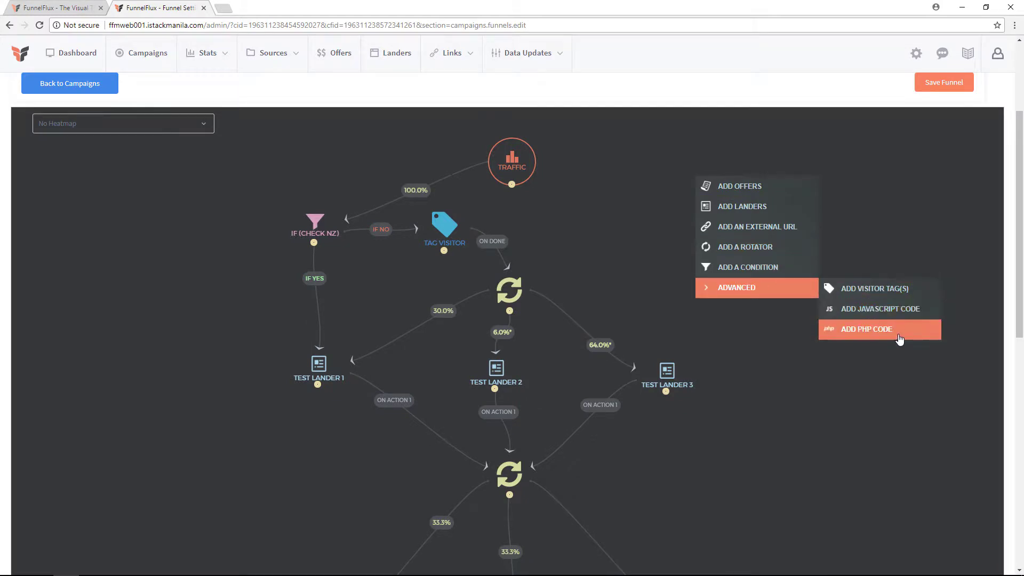
click(910, 316)
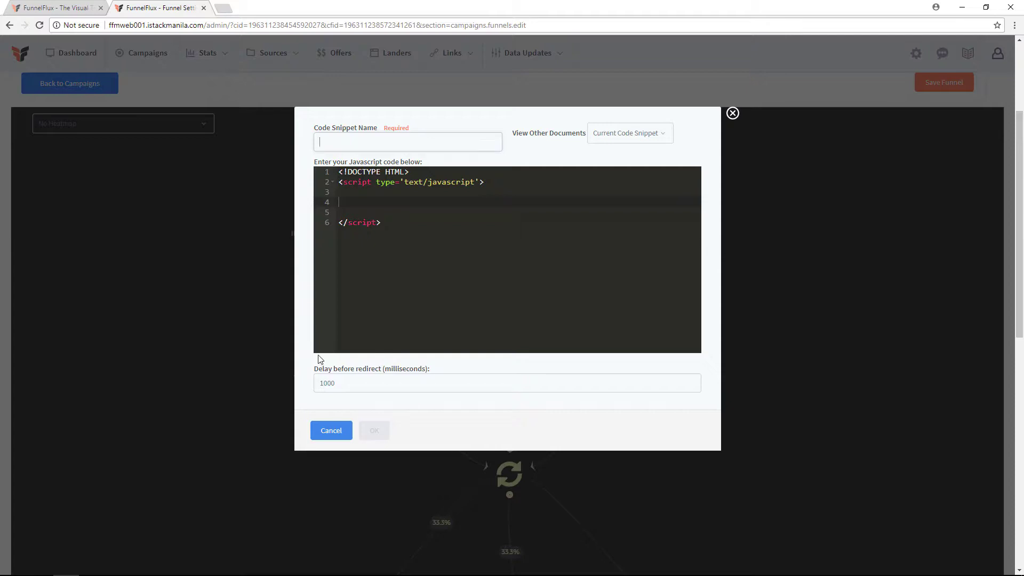
double_click(326, 382)
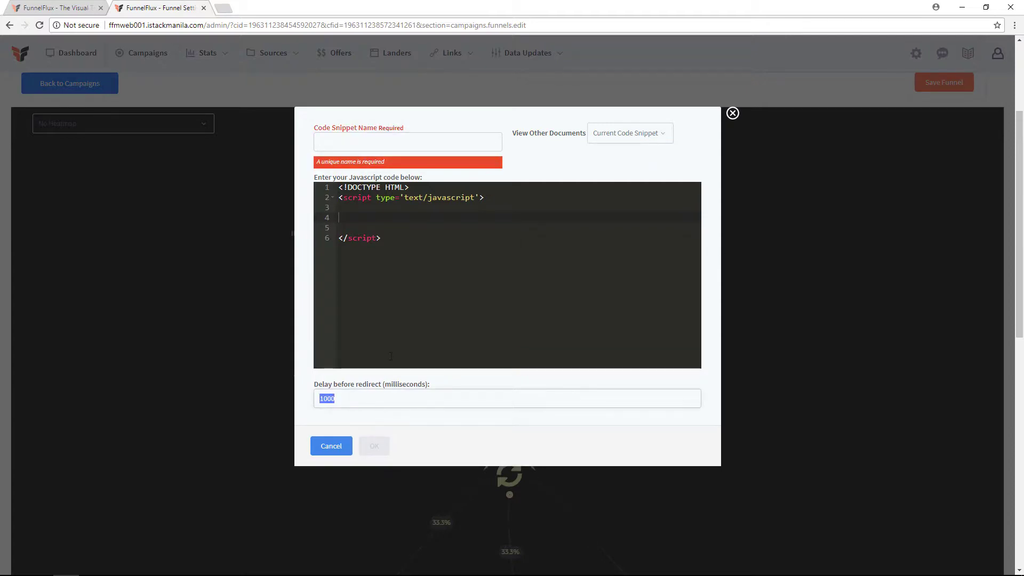
click(388, 219)
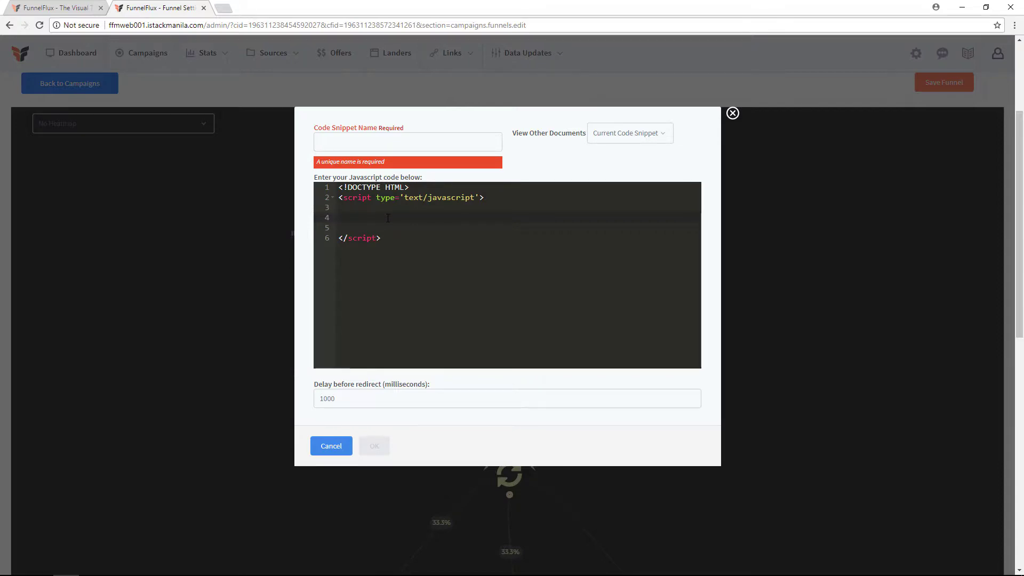
click(732, 113)
scroll(754, 313, down, 1)
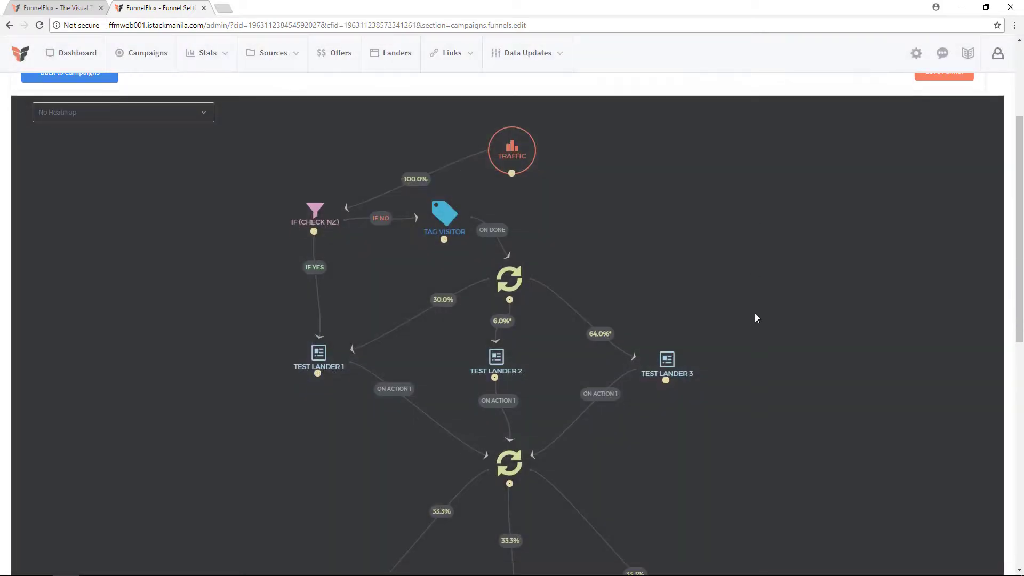
right_click(705, 177)
mouse_move(732, 284)
click(850, 327)
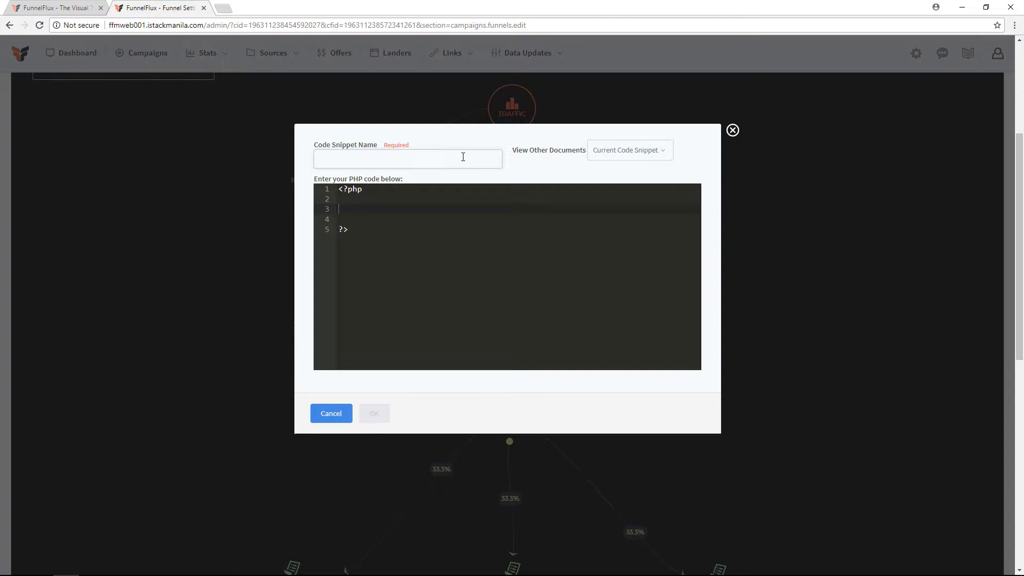
click(462, 157)
click(344, 413)
click(384, 170)
text(123)
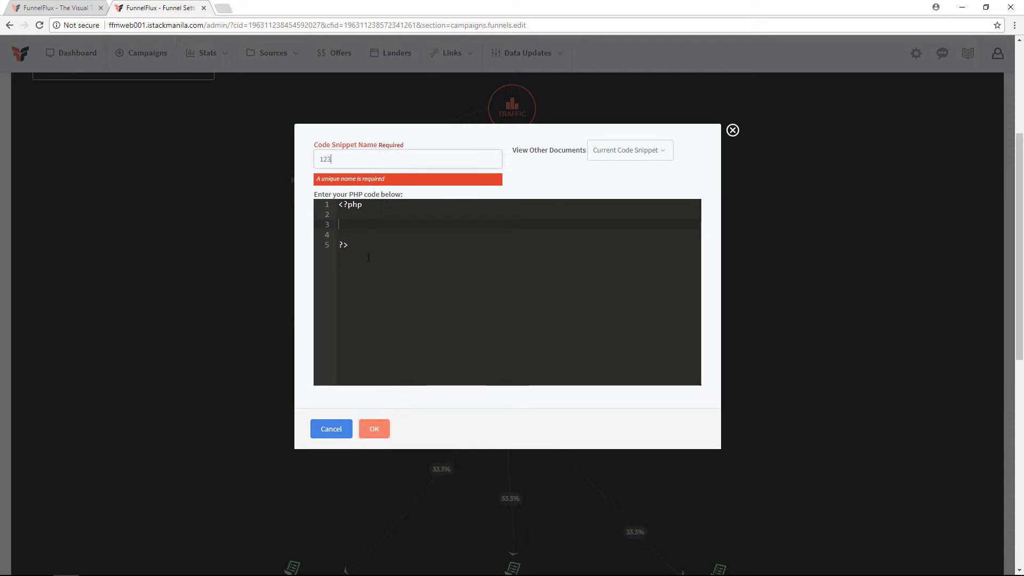
click(374, 429)
drag(709, 196, 511, 239)
drag(679, 237, 667, 316)
drag(683, 208, 497, 314)
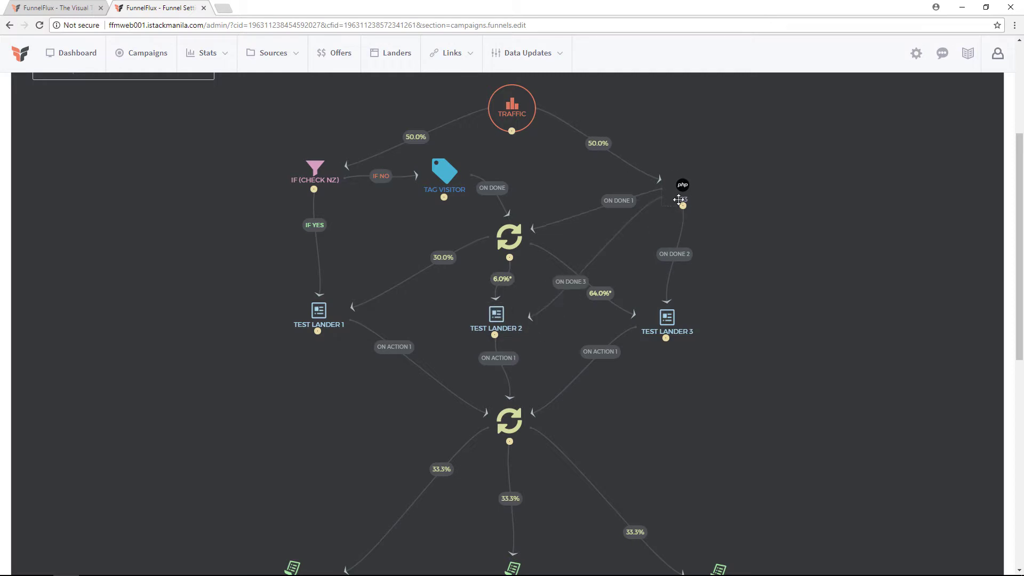
drag(682, 206, 519, 407)
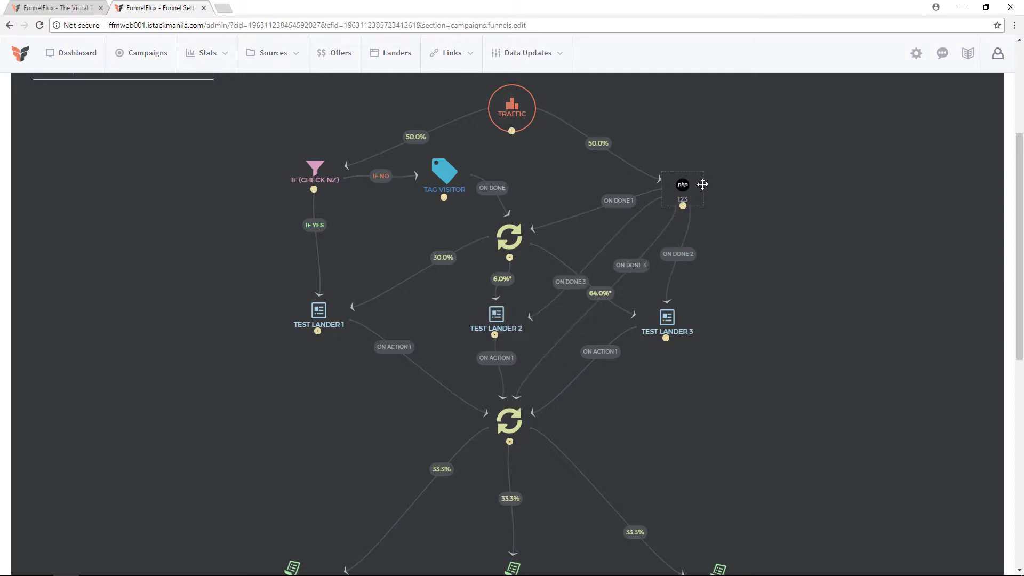
drag(688, 189, 858, 163)
drag(887, 208, 709, 185)
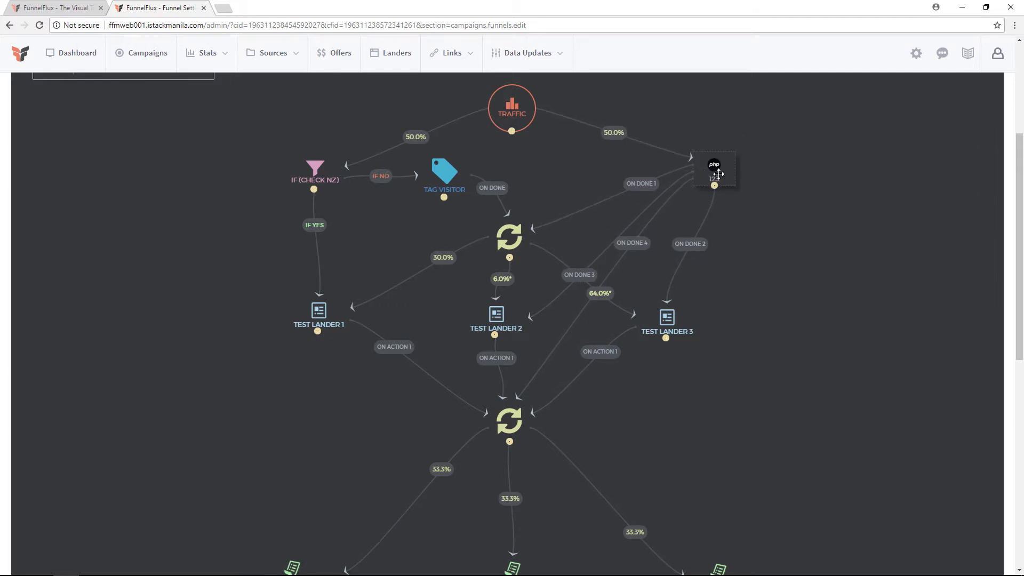
click(719, 174)
click(754, 208)
scroll(789, 250, down, 4)
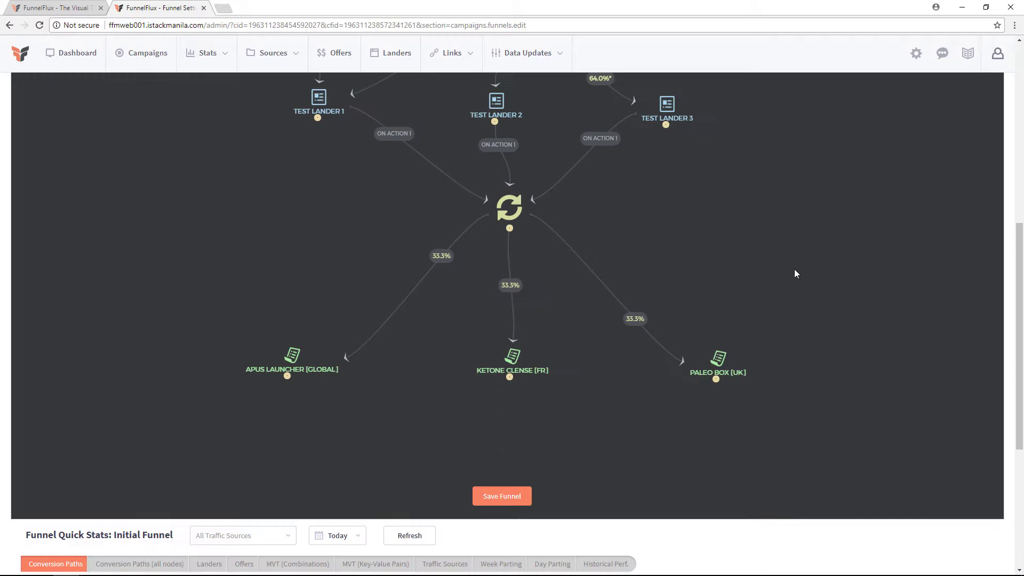
scroll(796, 274, up, 6)
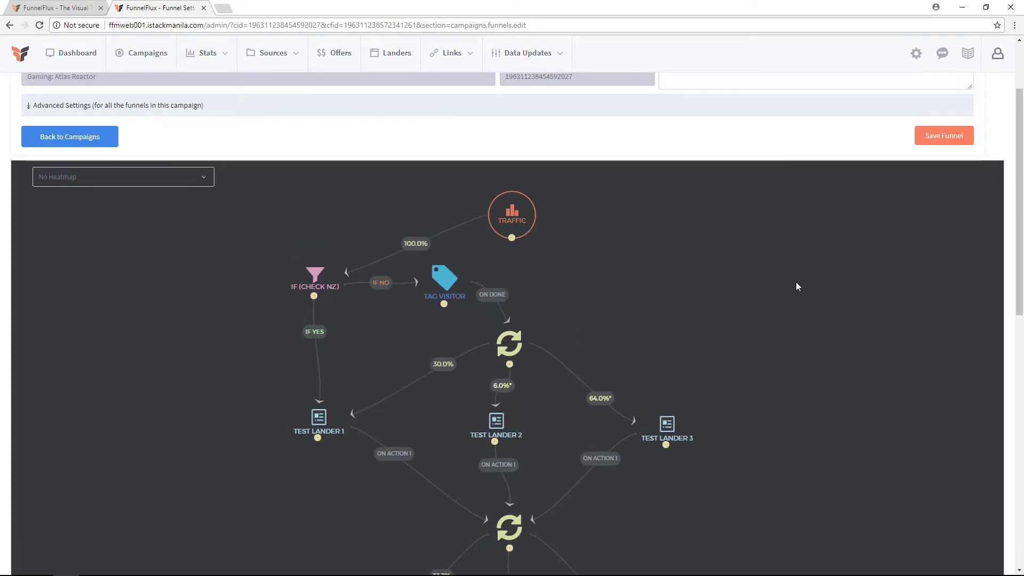
scroll(796, 282, down, 1)
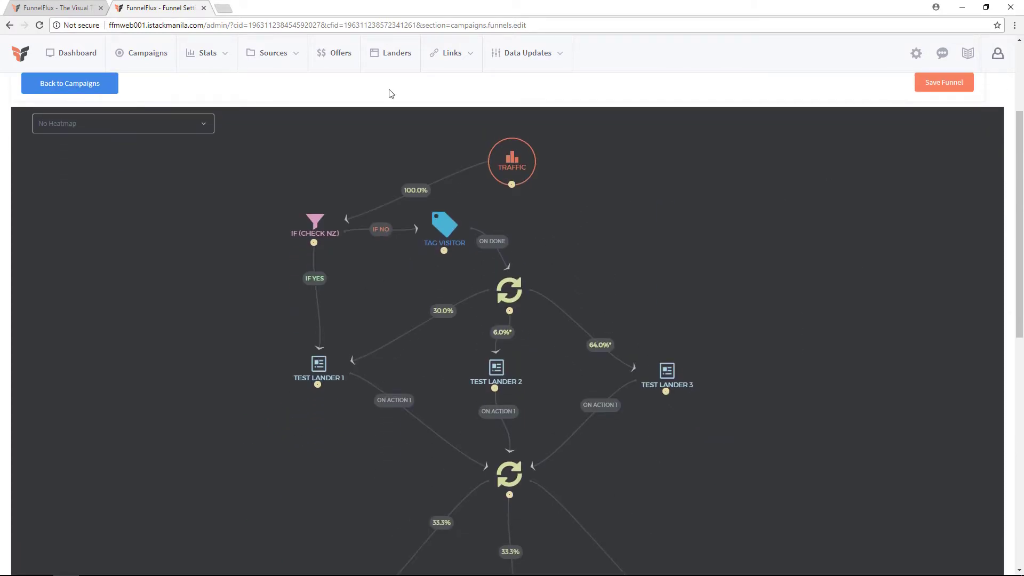
click(155, 125)
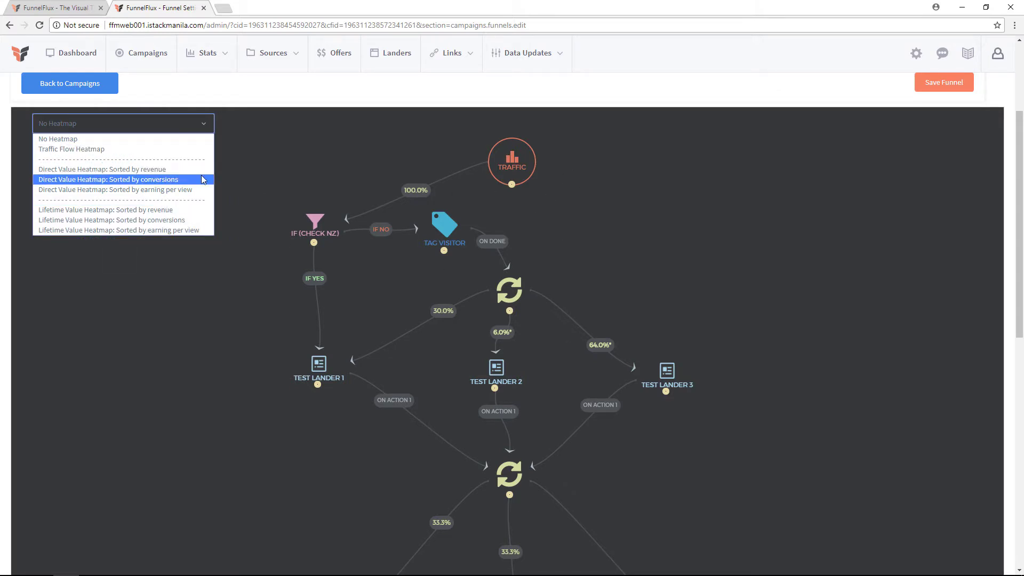
click(131, 170)
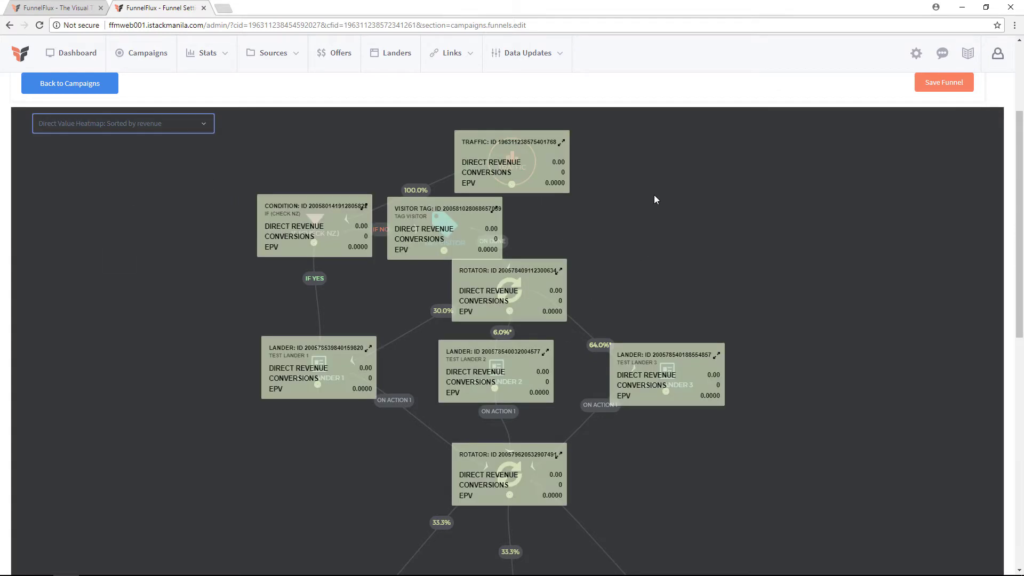
scroll(585, 297, down, 4)
scroll(393, 322, up, 4)
click(132, 126)
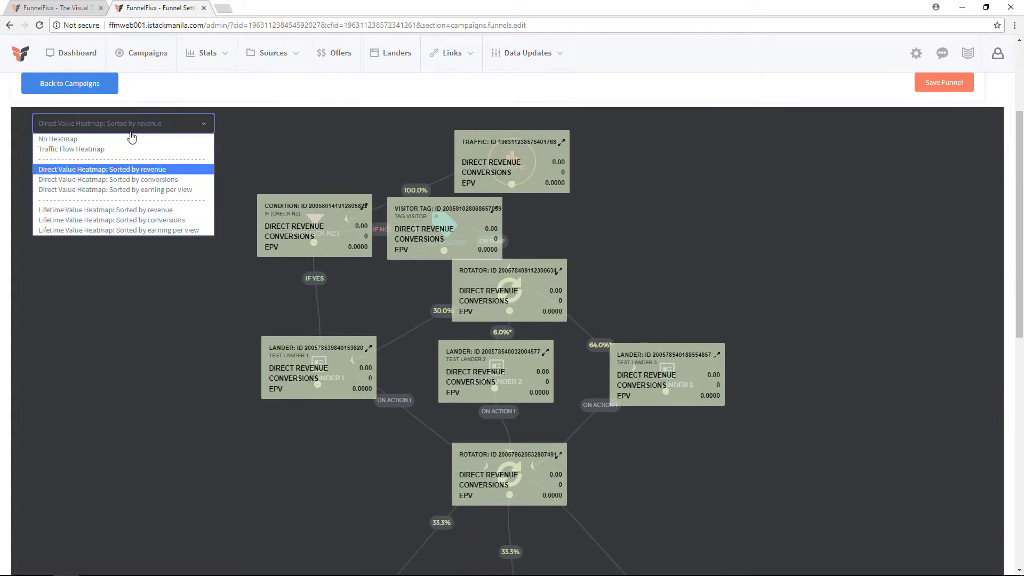
click(132, 139)
scroll(806, 259, up, 2)
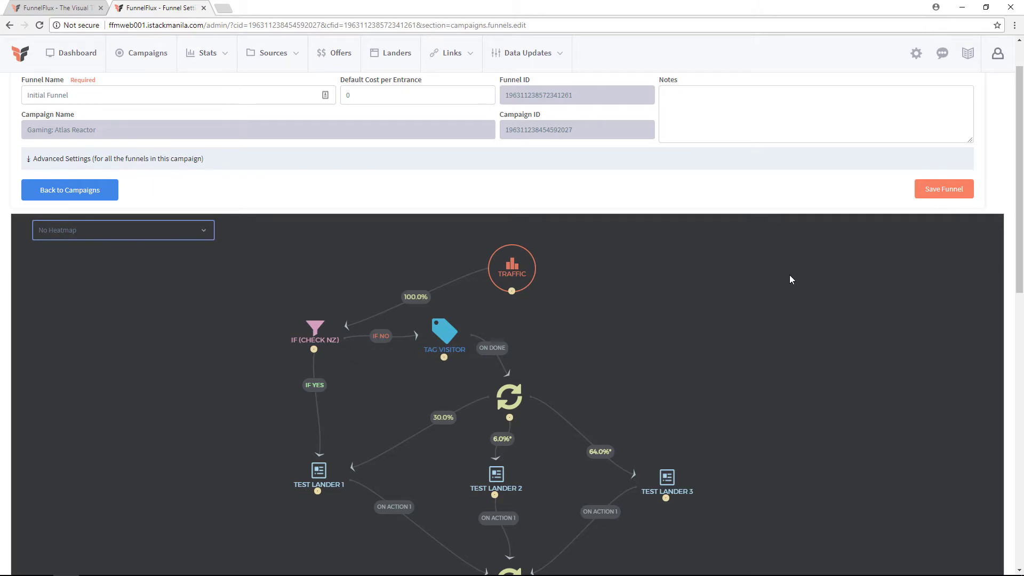
scroll(790, 281, down, 3)
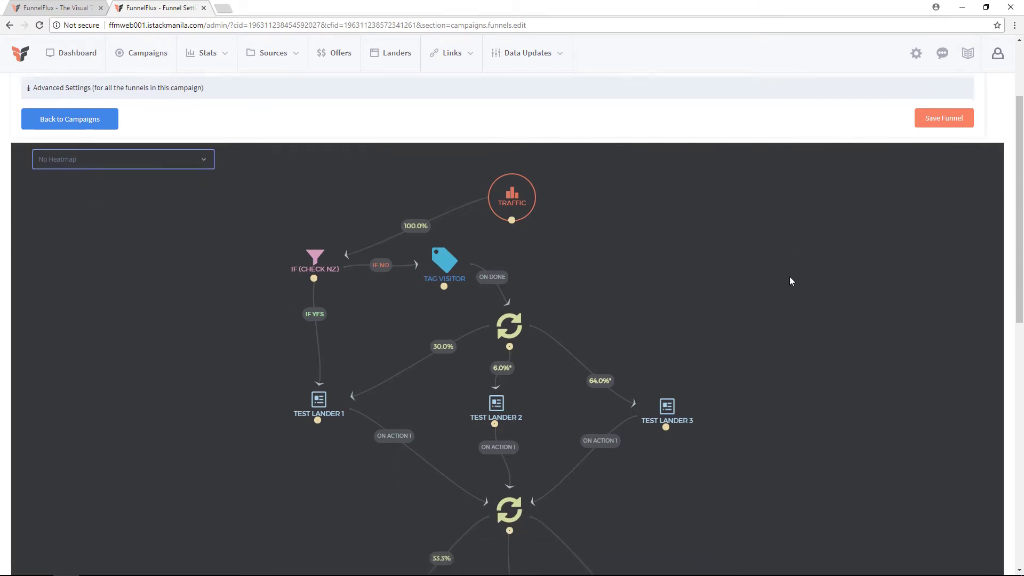